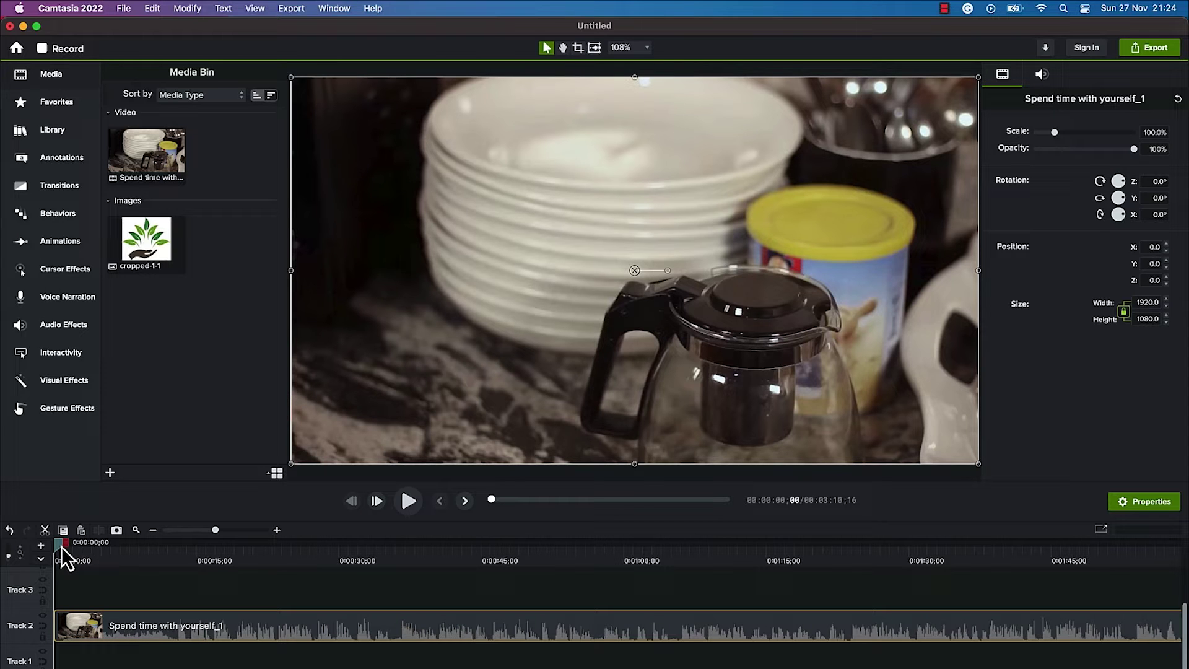
# Push the video clip back about 12 seconds and place a plain text callout on Track 3 in the gap before it.
pyautogui.moveTo(60, 547); pyautogui.dragTo(177, 564)
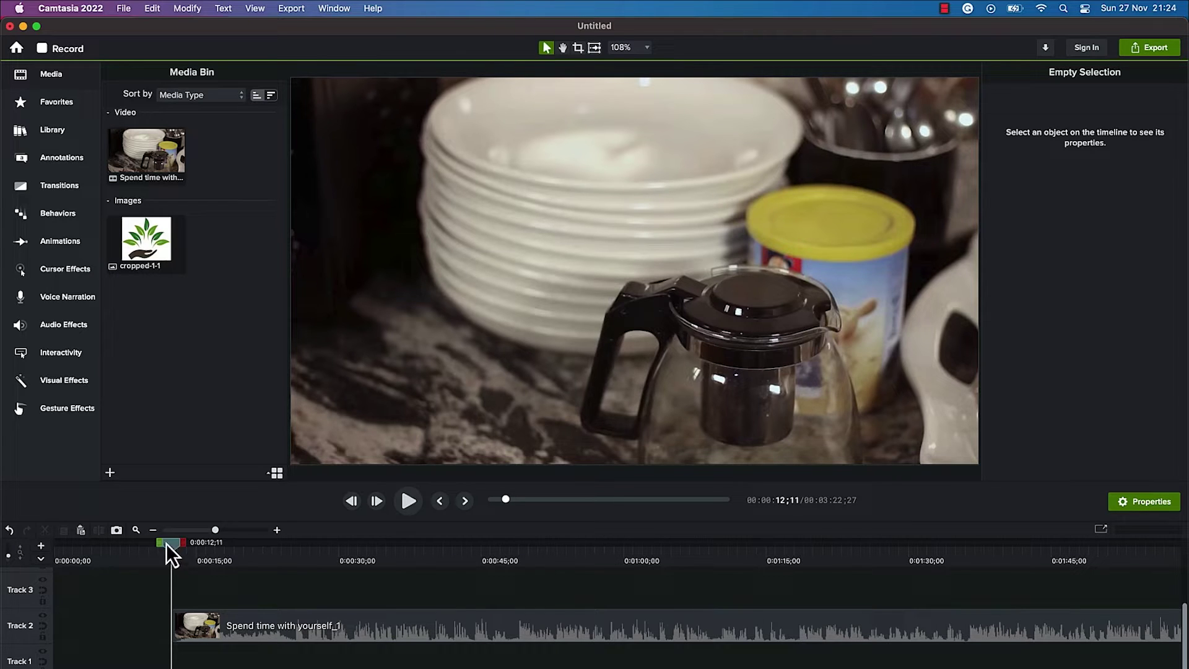
pyautogui.click(62, 166)
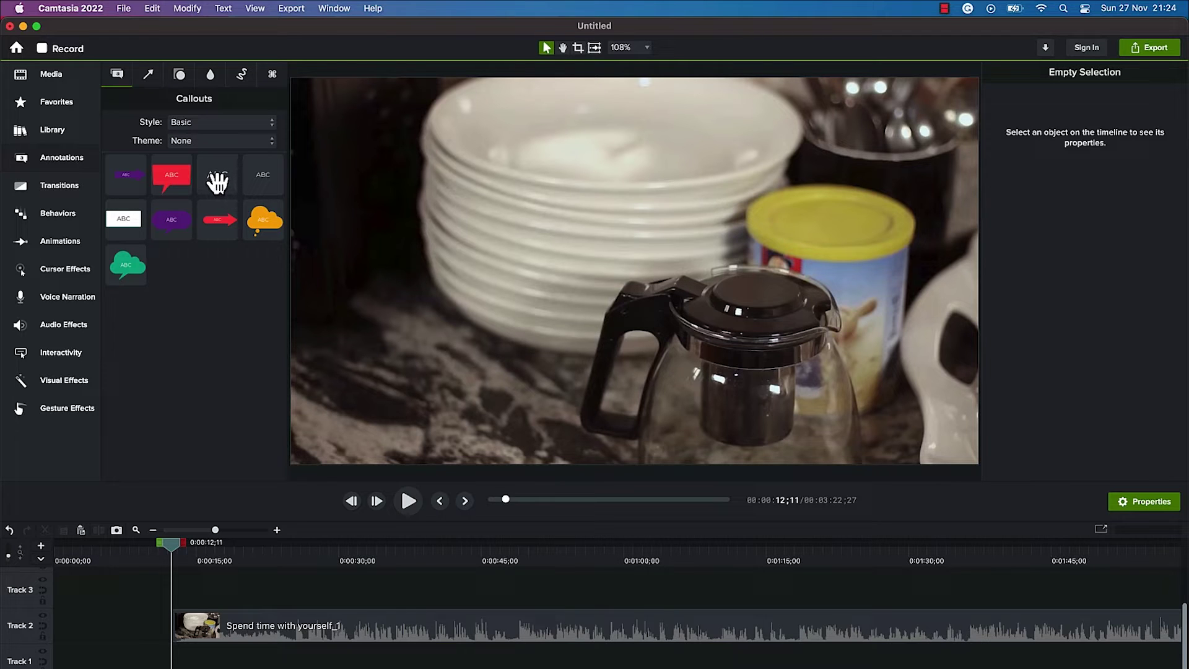
pyautogui.moveTo(217, 181); pyautogui.dragTo(170, 583)
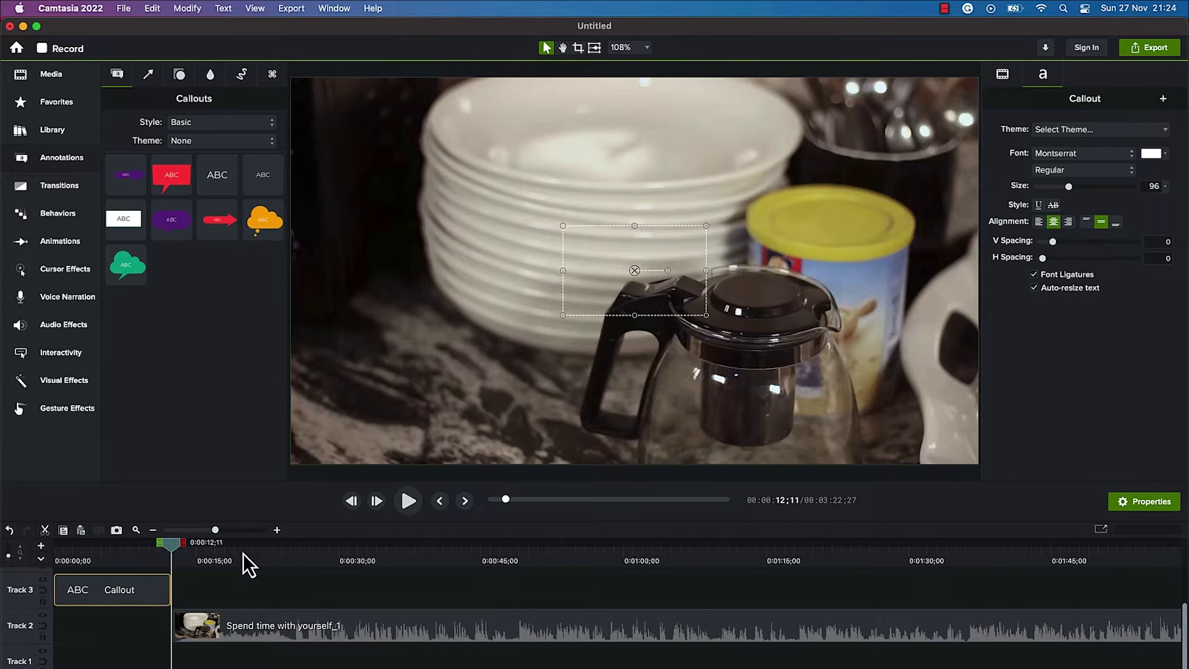
# Replace the callout's placeholder text with "EPIC" and "Mentorship" on two lines.
pyautogui.moveTo(167, 551); pyautogui.dragTo(114, 551)
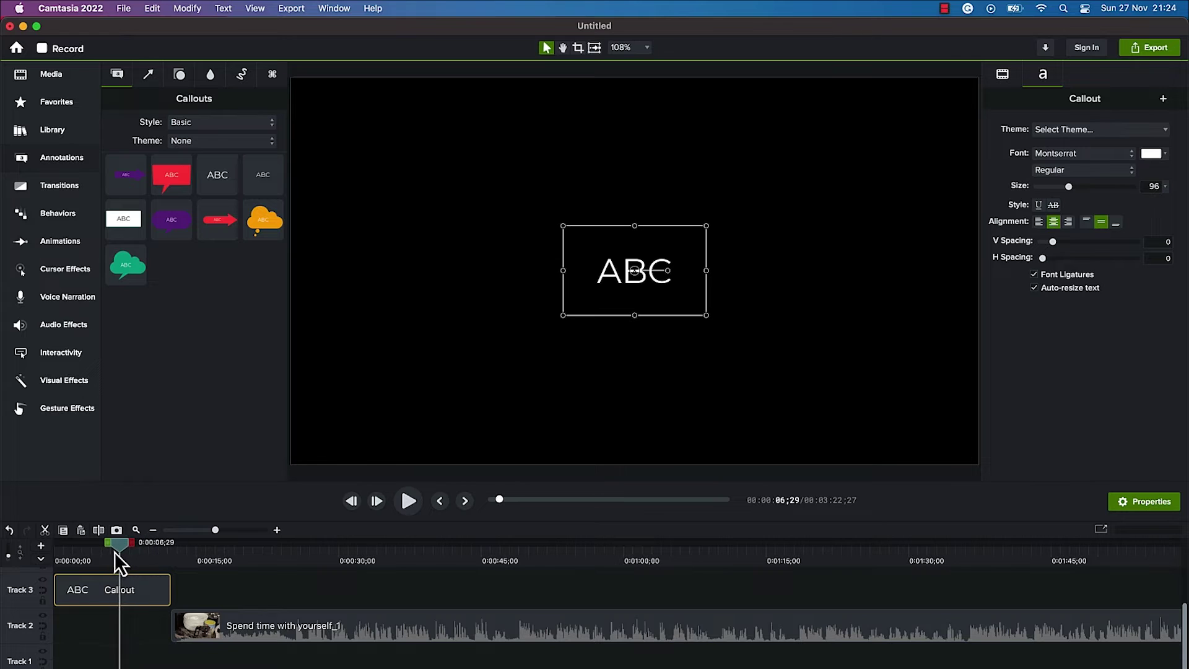
pyautogui.doubleClick(645, 273)
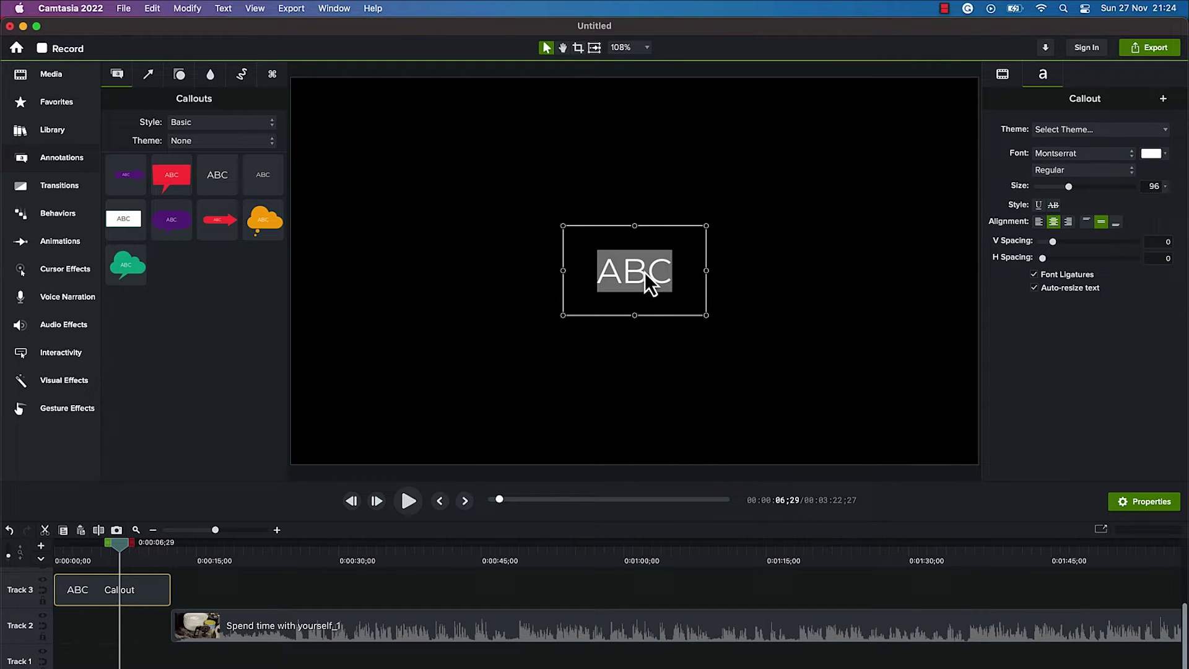
pyautogui.write('EPIC')
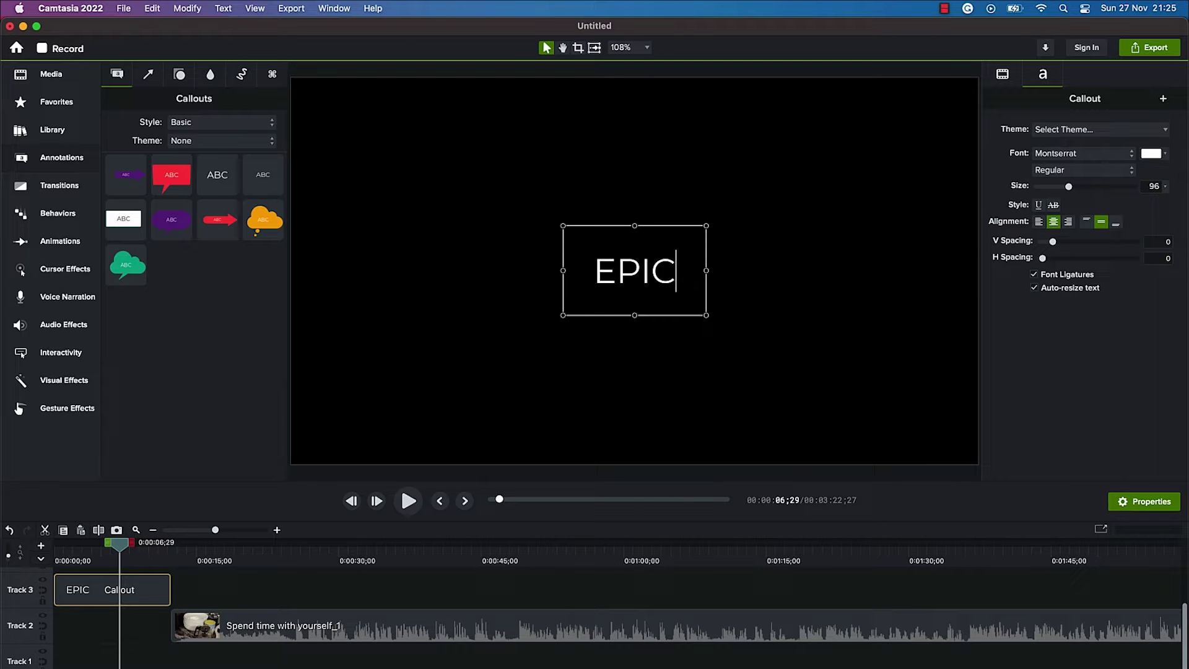
pyautogui.press('Return')
pyautogui.write('MEntorship')
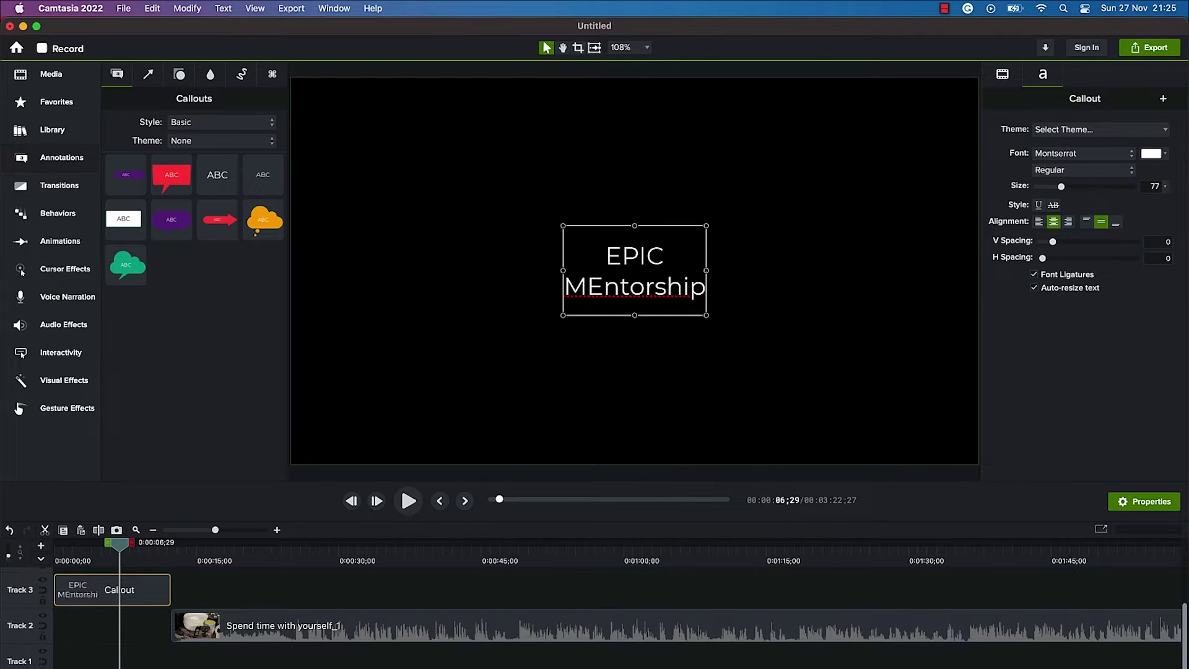
pyautogui.press('BackSpace')
pyautogui.press('BackSpace')
pyautogui.press('BackSpace')
pyautogui.press('BackSpace')
pyautogui.press('BackSpace')
pyautogui.press('BackSpace')
pyautogui.press('BackSpace')
pyautogui.press('BackSpace')
pyautogui.press('BackSpace')
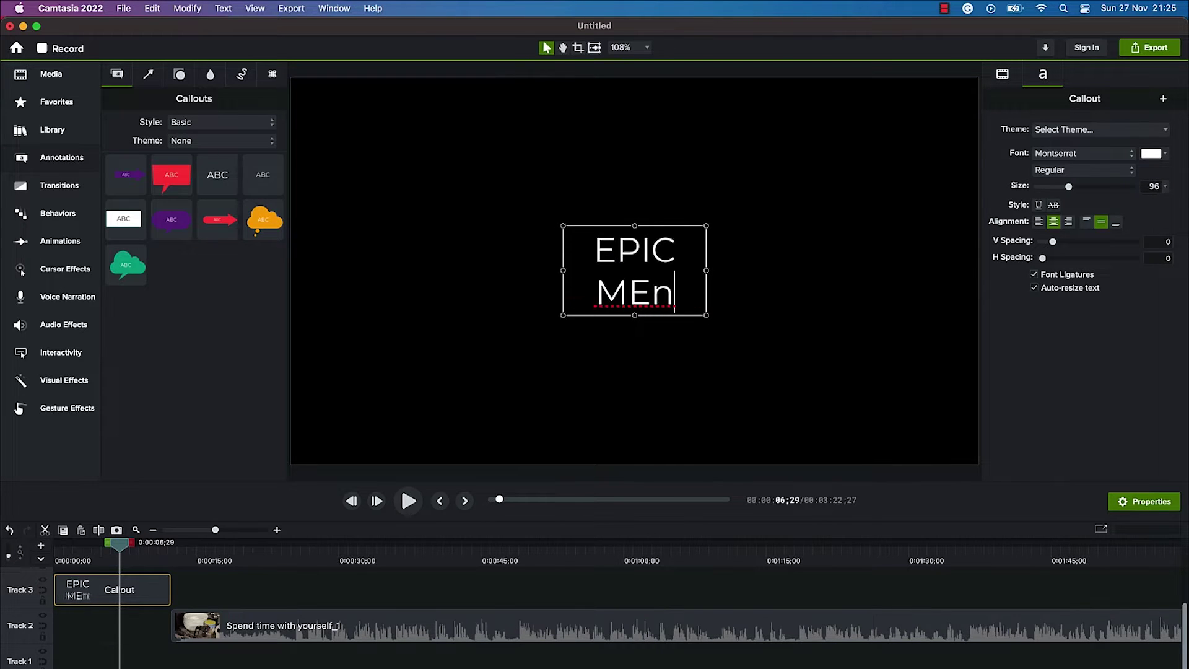
pyautogui.write('entorship')
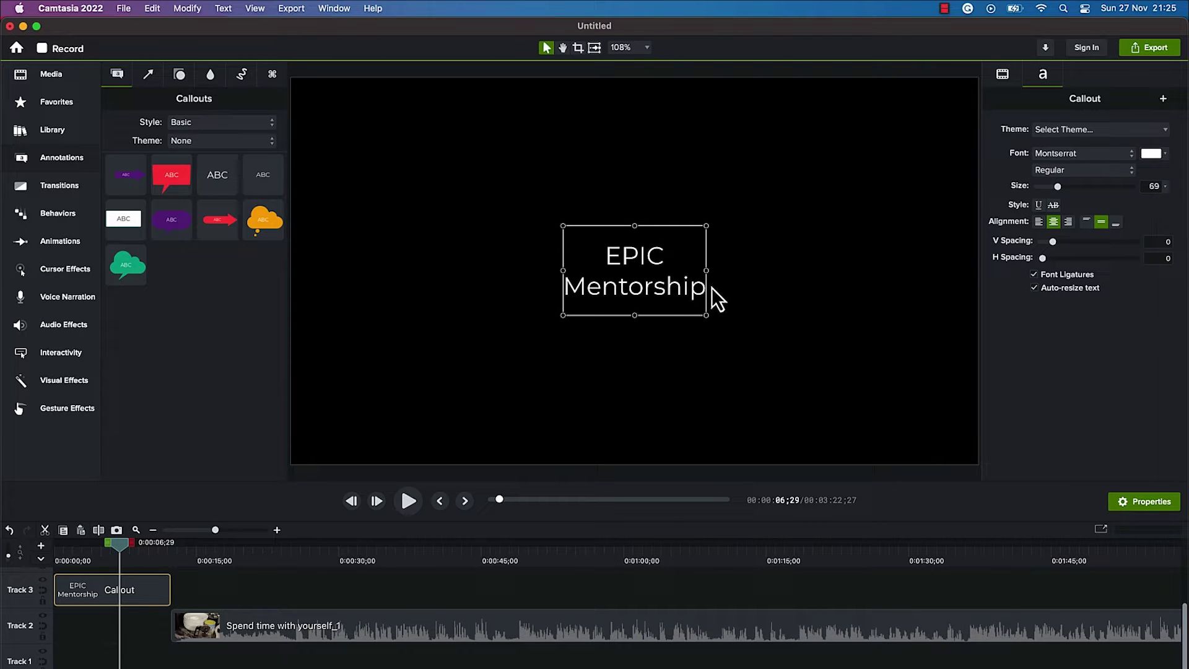
# Widen the callout box so "EPIC Mentorship" fits on one line, and move it toward the canvas centre.
pyautogui.moveTo(706, 270); pyautogui.dragTo(868, 266)
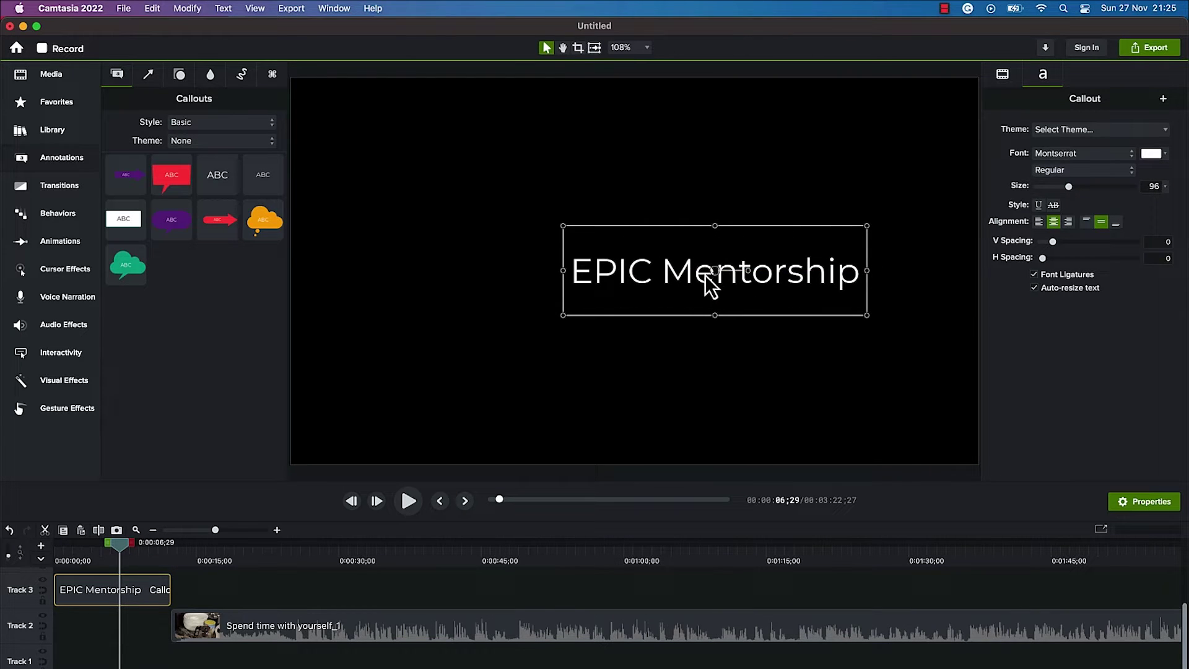
pyautogui.moveTo(703, 285); pyautogui.dragTo(642, 270)
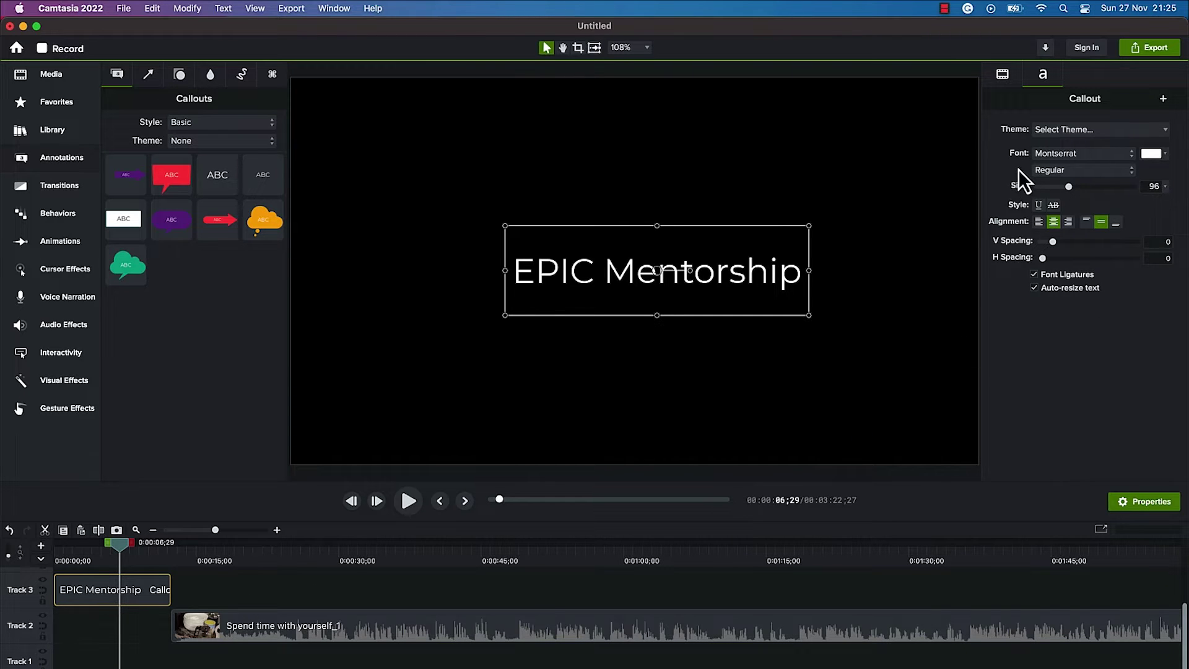
# Change the callout's font colour to a very pale, nearly white pink.
pyautogui.click(1162, 157)
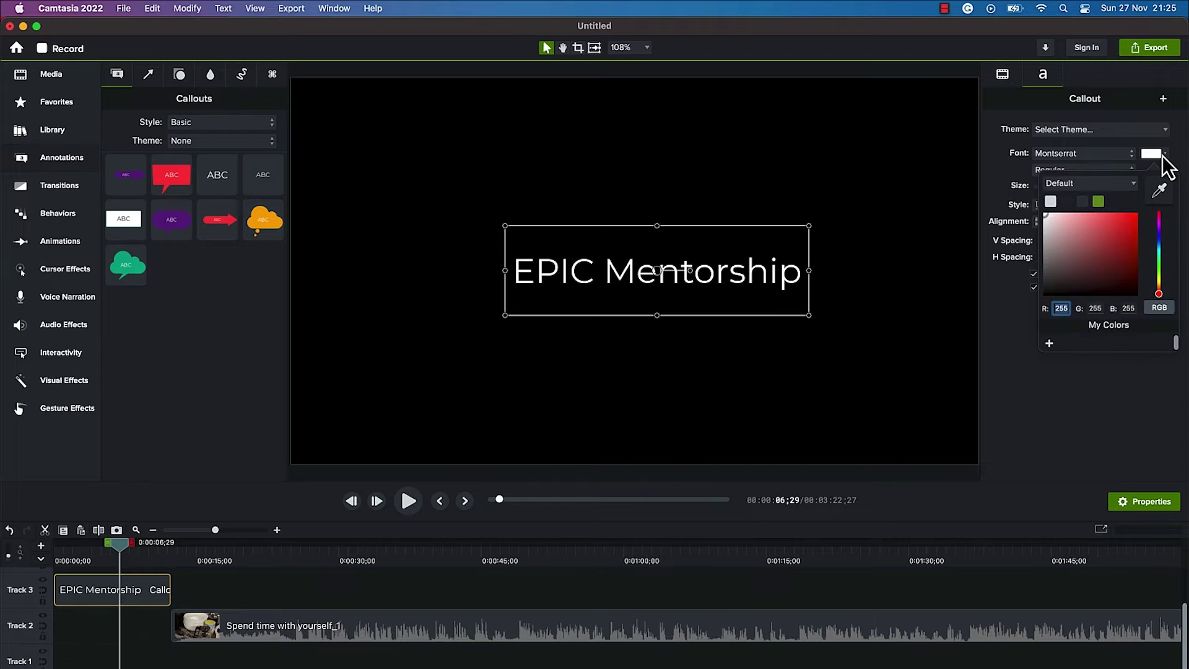
pyautogui.click(1105, 229)
pyautogui.click(1080, 258)
pyautogui.click(1061, 218)
pyautogui.moveTo(1051, 223); pyautogui.dragTo(1046, 217)
# Set the callout's font to American Typewriter and its size to 120.
pyautogui.click(1100, 154)
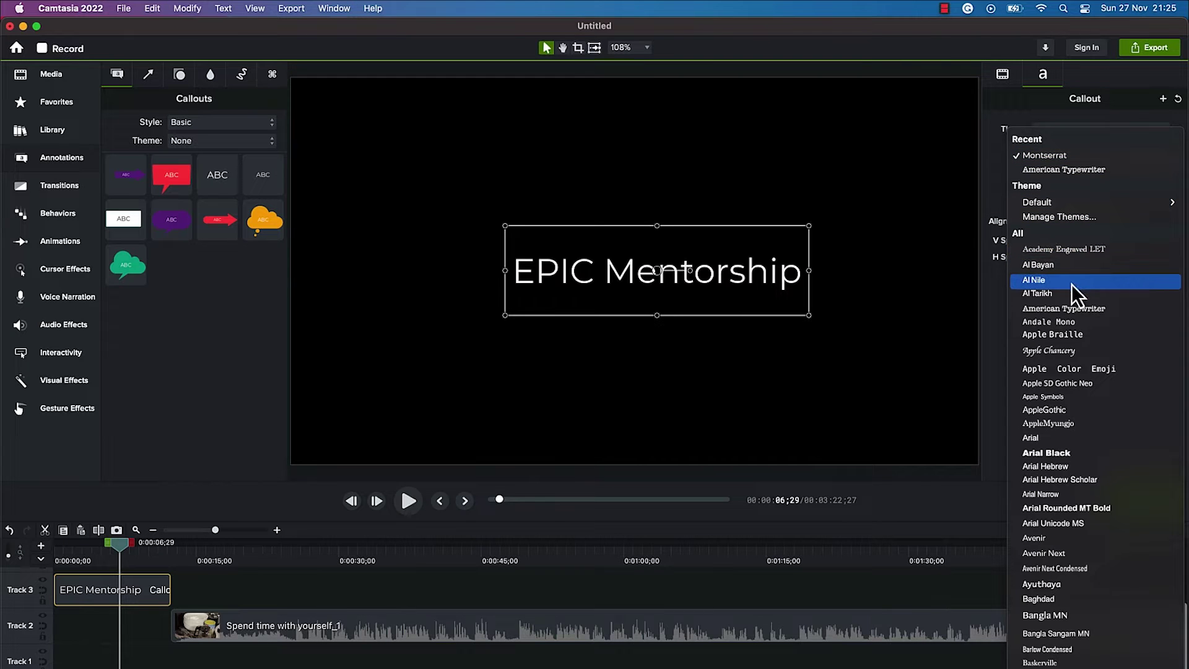
pyautogui.click(1090, 313)
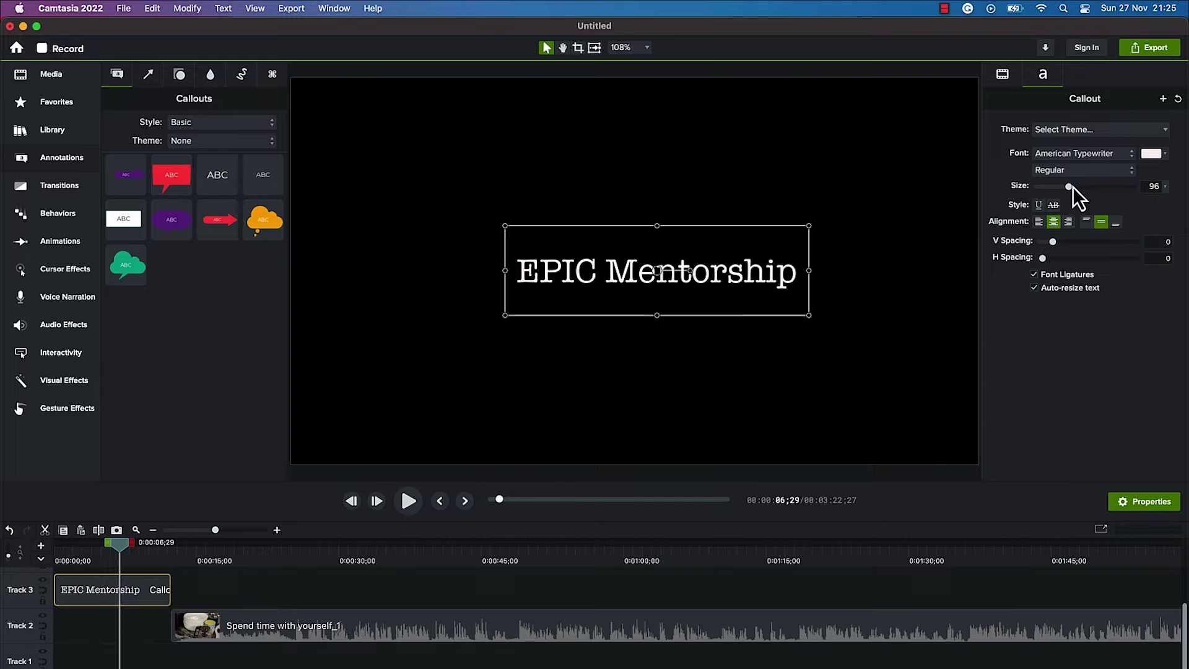
pyautogui.moveTo(1071, 191)
pyautogui.mouseDown()
pyautogui.moveTo(1093, 190)
pyautogui.moveTo(1082, 191)
pyautogui.mouseUp()
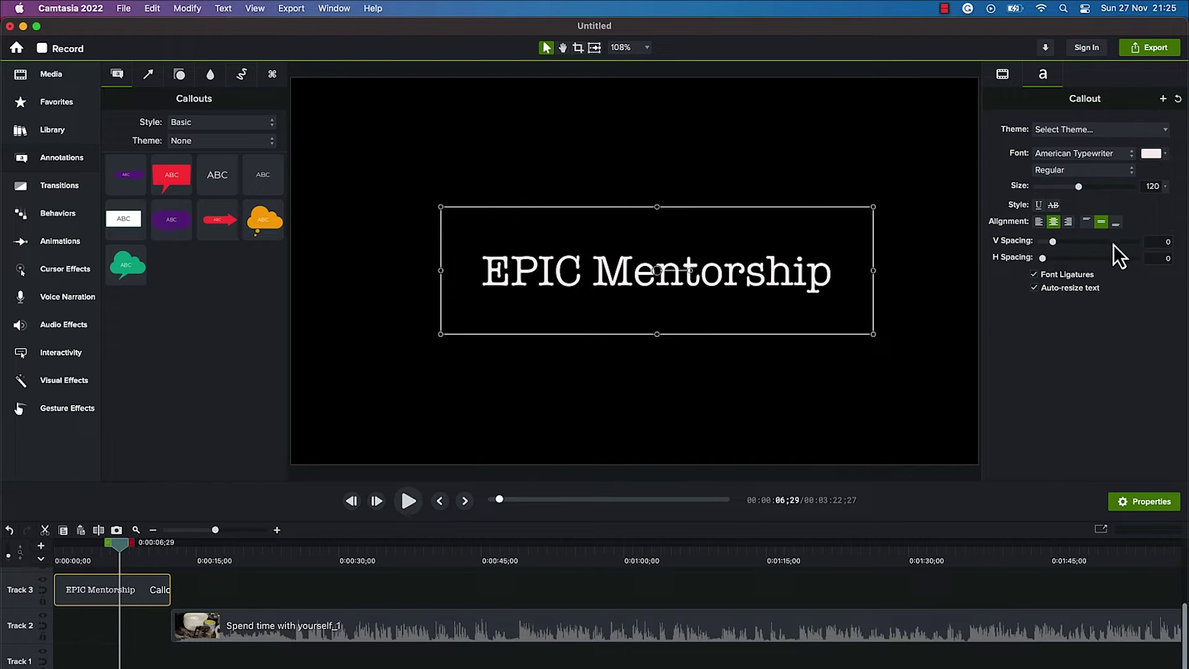
# Try the callout's horizontal spacing control, reset it to 0, and look at the available themes.
pyautogui.moveTo(1043, 258)
pyautogui.mouseDown()
pyautogui.moveTo(1058, 260)
pyautogui.moveTo(1042, 254)
pyautogui.mouseUp()
pyautogui.click(1164, 258)
pyautogui.doubleClick(1165, 259)
pyautogui.write('0')
pyautogui.press('Return')
pyautogui.click(1110, 132)
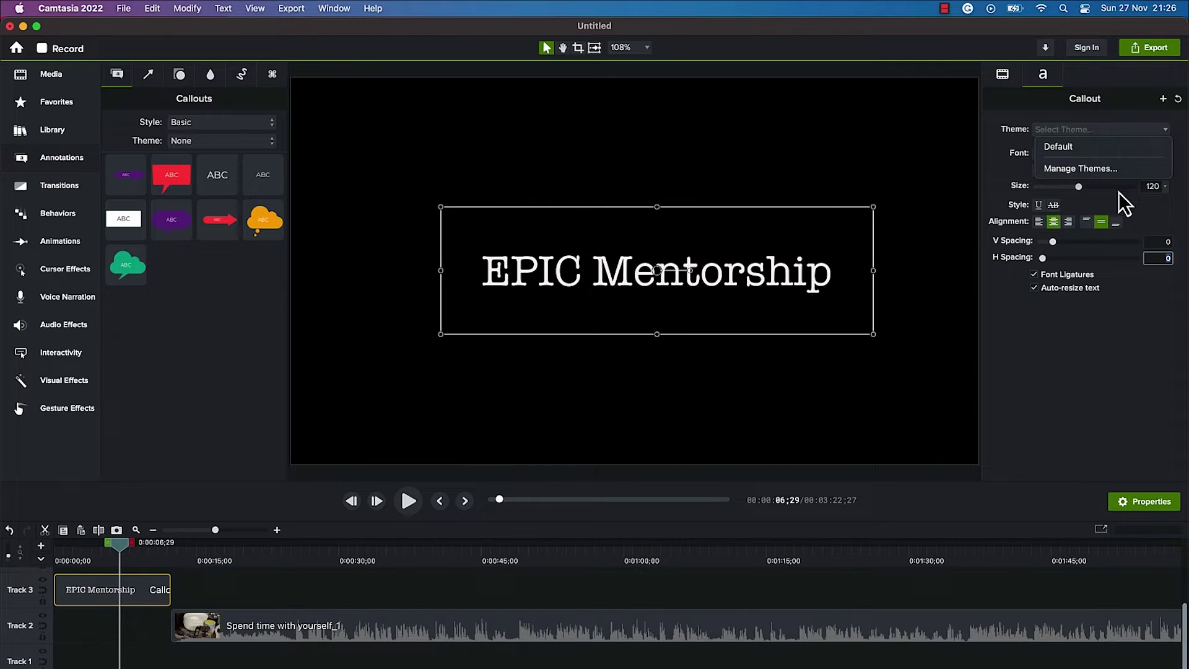
pyautogui.click(1115, 377)
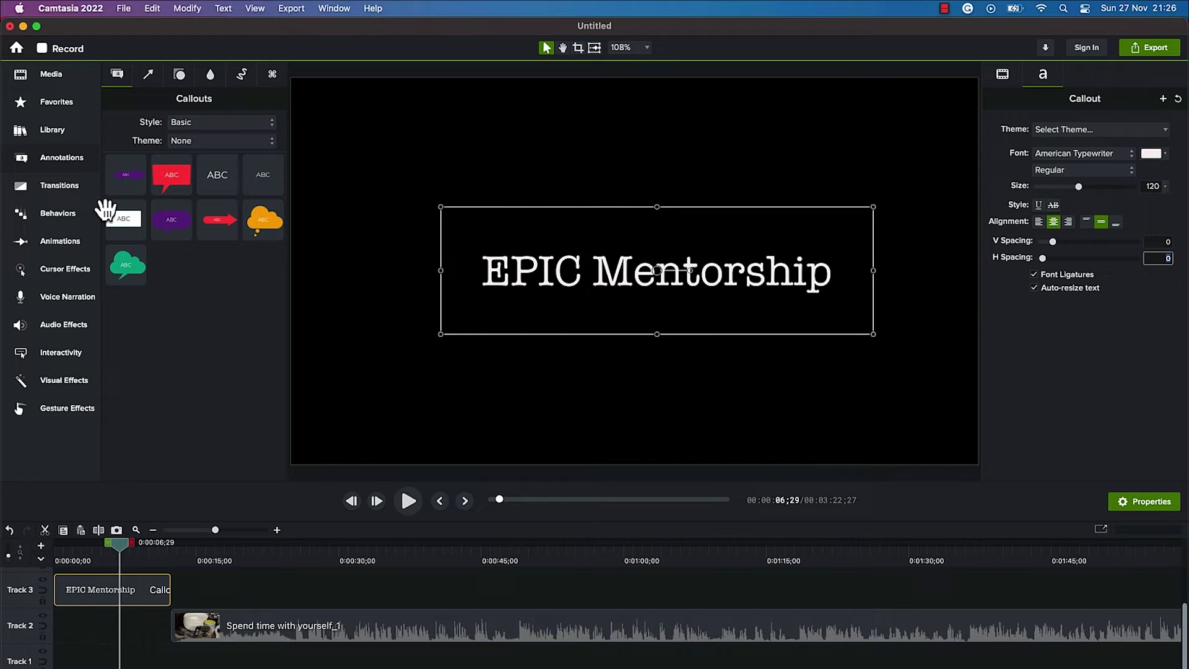
# Apply the Jump & Fall behavior to the EPIC Mentorship callout on Track 3.
pyautogui.click(72, 216)
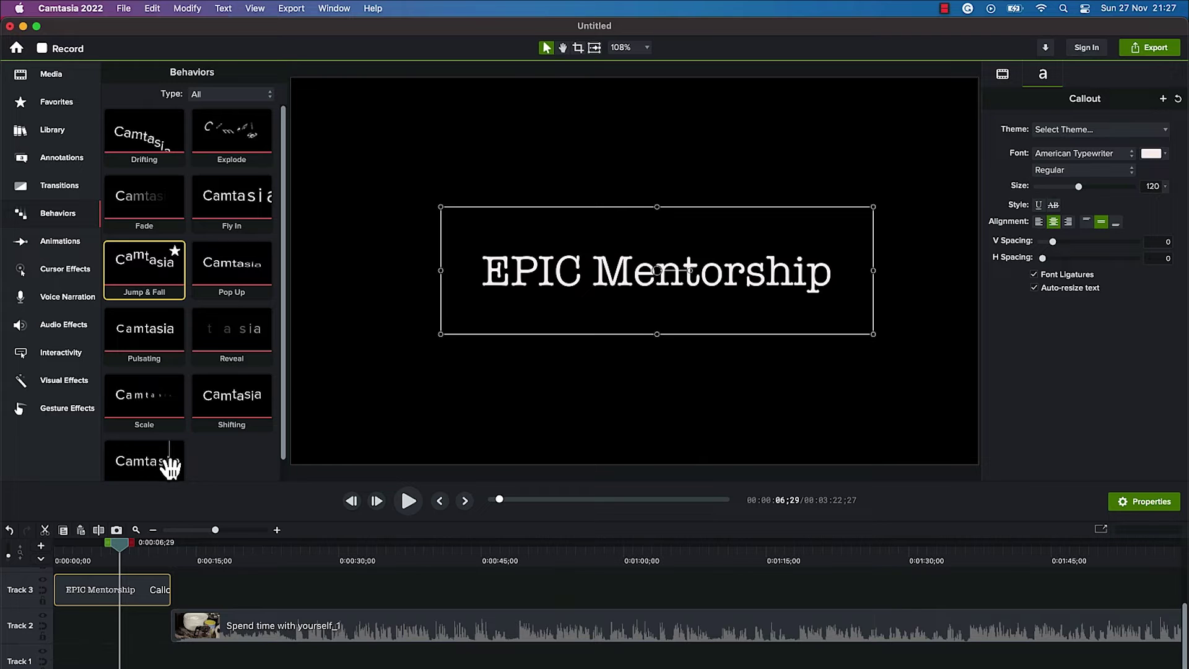
pyautogui.scroll(-2, 180, 380)
pyautogui.scroll(2, 171, 369)
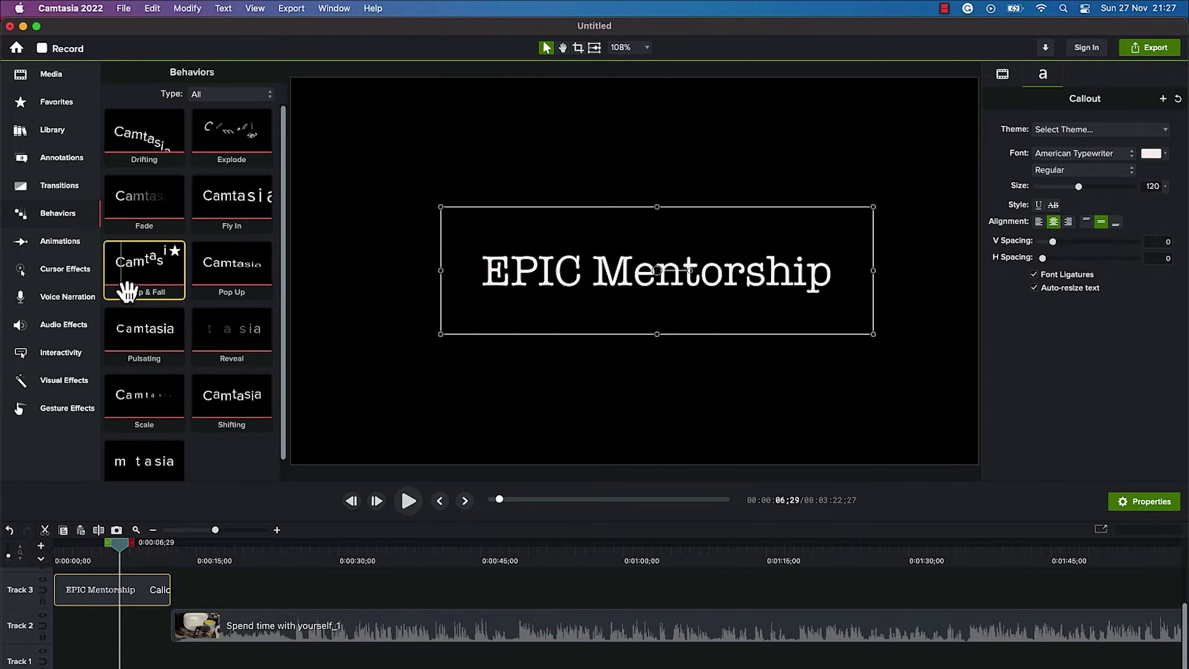
pyautogui.moveTo(137, 280); pyautogui.dragTo(124, 592)
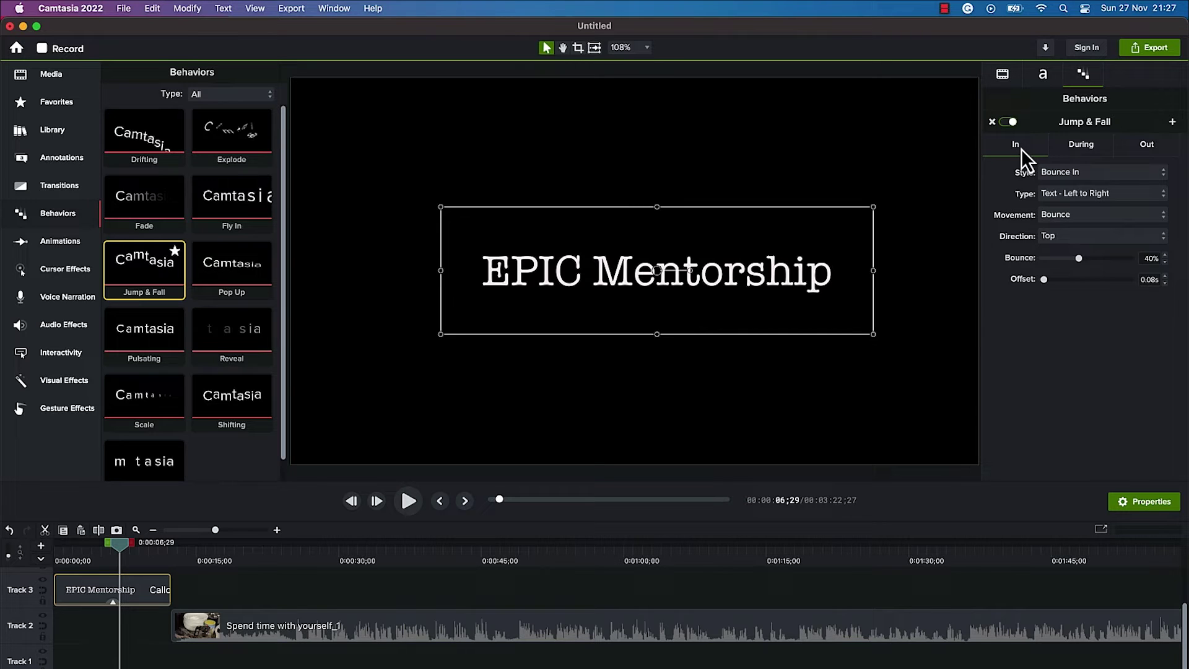
# Examine the Jump & Fall settings for the In, During and Out phases, including the In phase's type and movement options.
pyautogui.click(1082, 147)
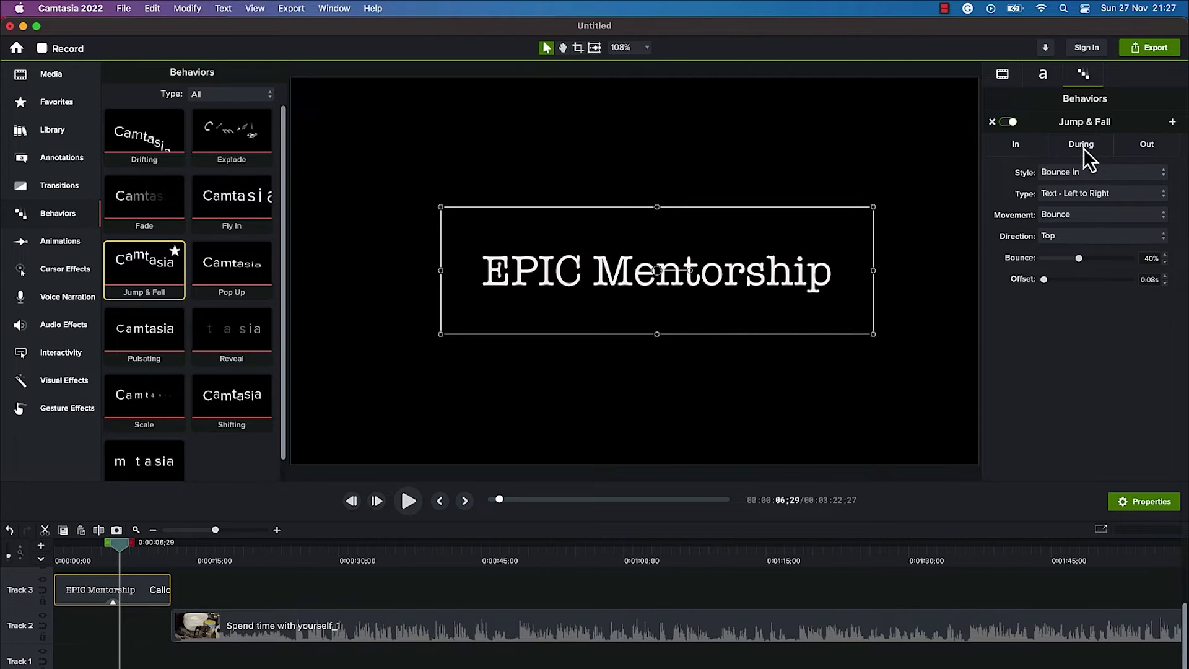
pyautogui.click(1146, 148)
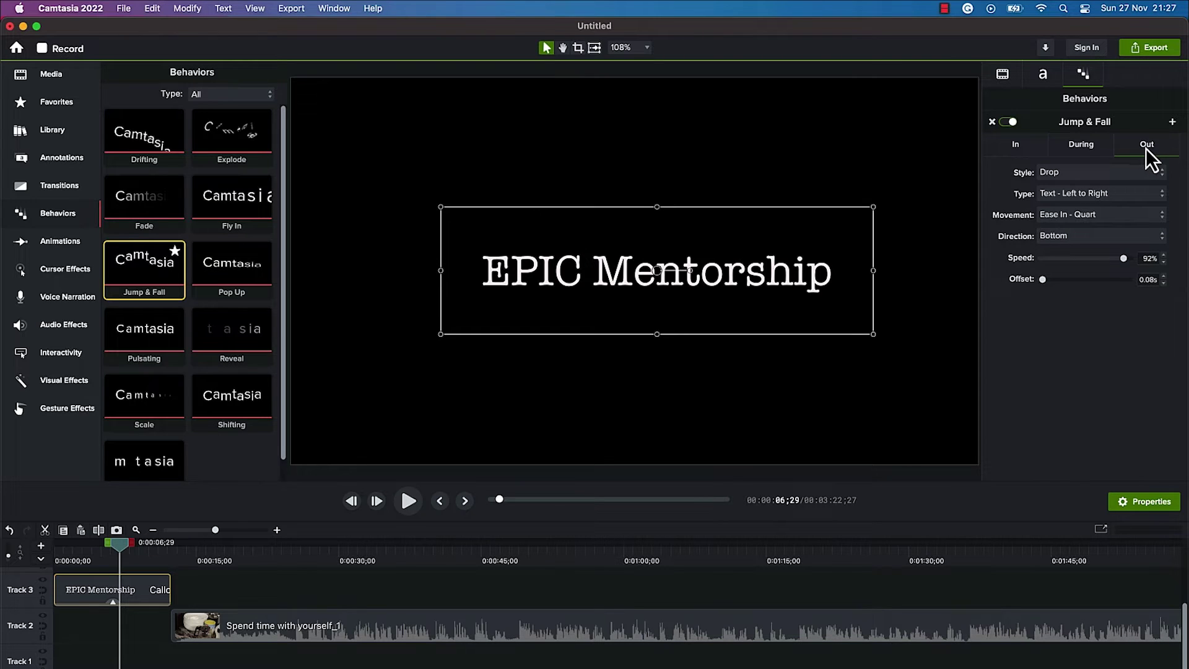
pyautogui.click(1016, 152)
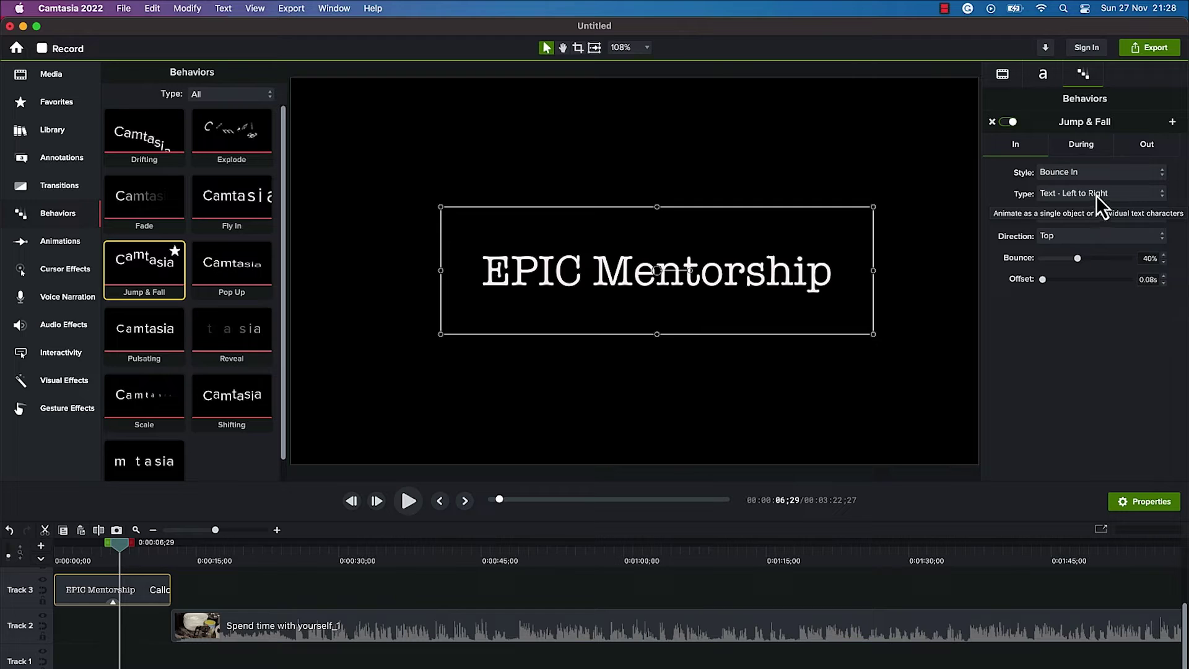
pyautogui.click(1080, 200)
pyautogui.moveTo(1081, 198)
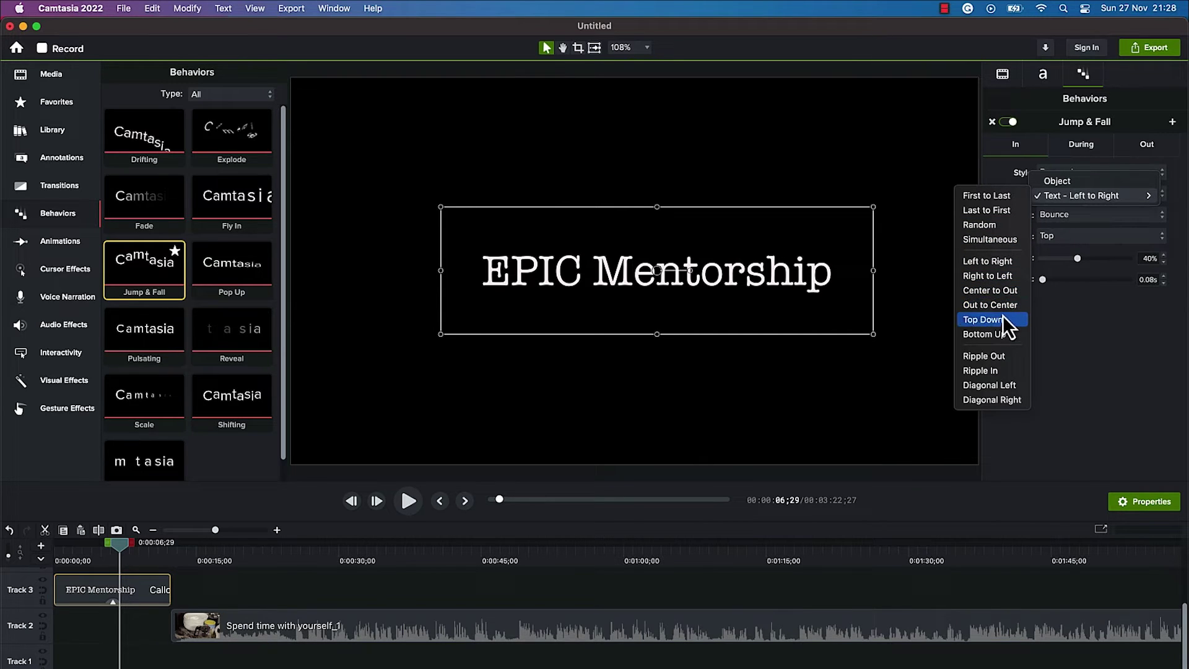
pyautogui.click(1055, 348)
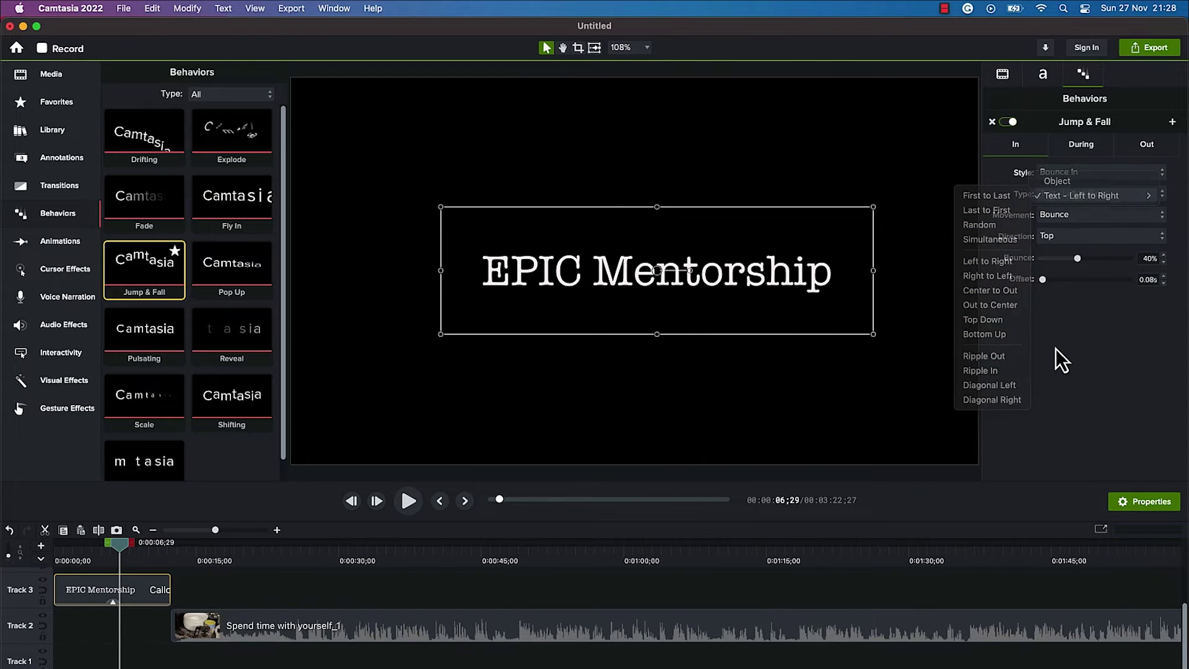
pyautogui.click(1061, 214)
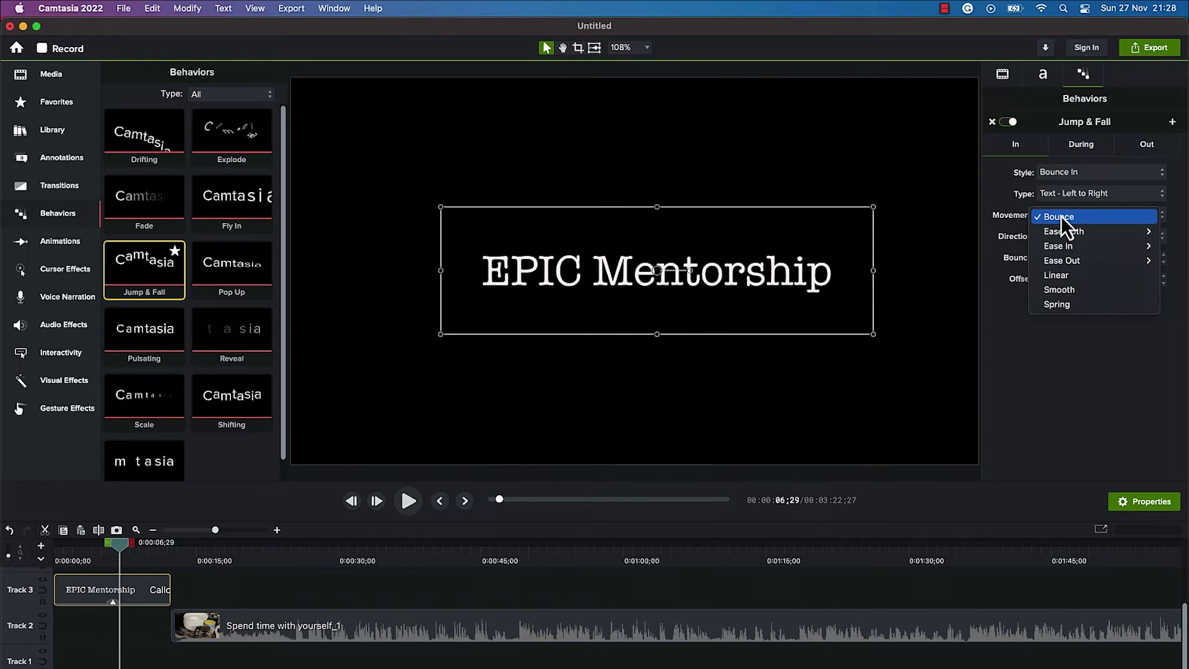
pyautogui.moveTo(1085, 260)
pyautogui.click(1084, 346)
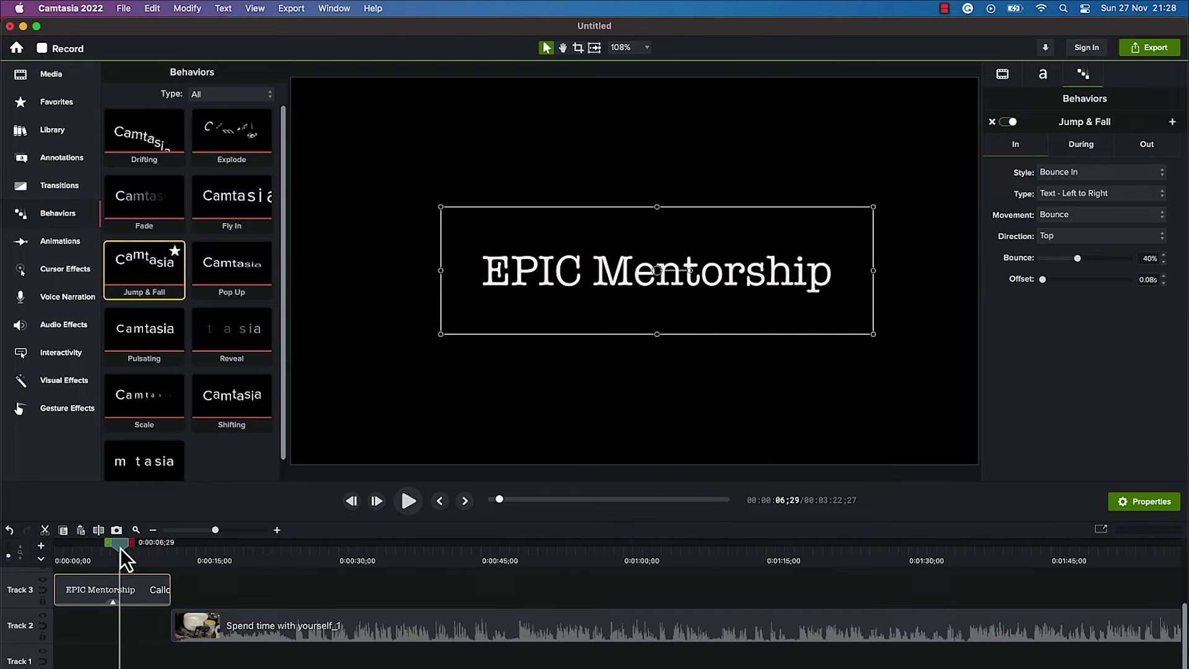
# Play the timeline from the beginning to preview the callout's entry animation, pausing once the whole title is in place.
pyautogui.moveTo(120, 547); pyautogui.dragTo(42, 543)
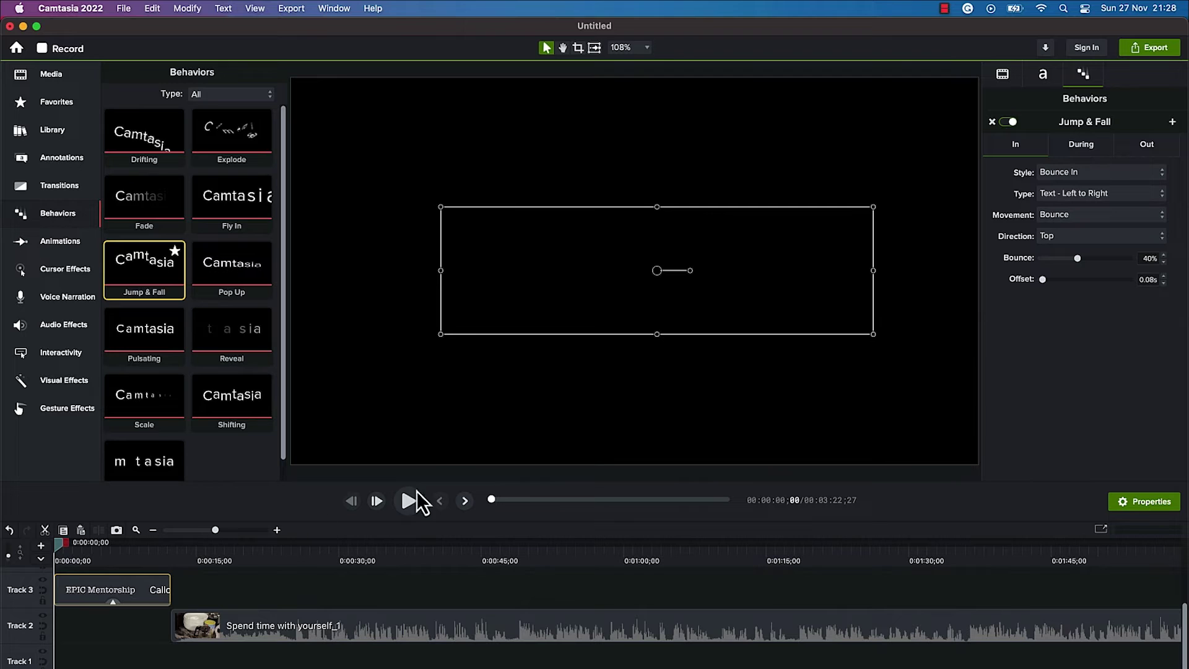
pyautogui.click(404, 506)
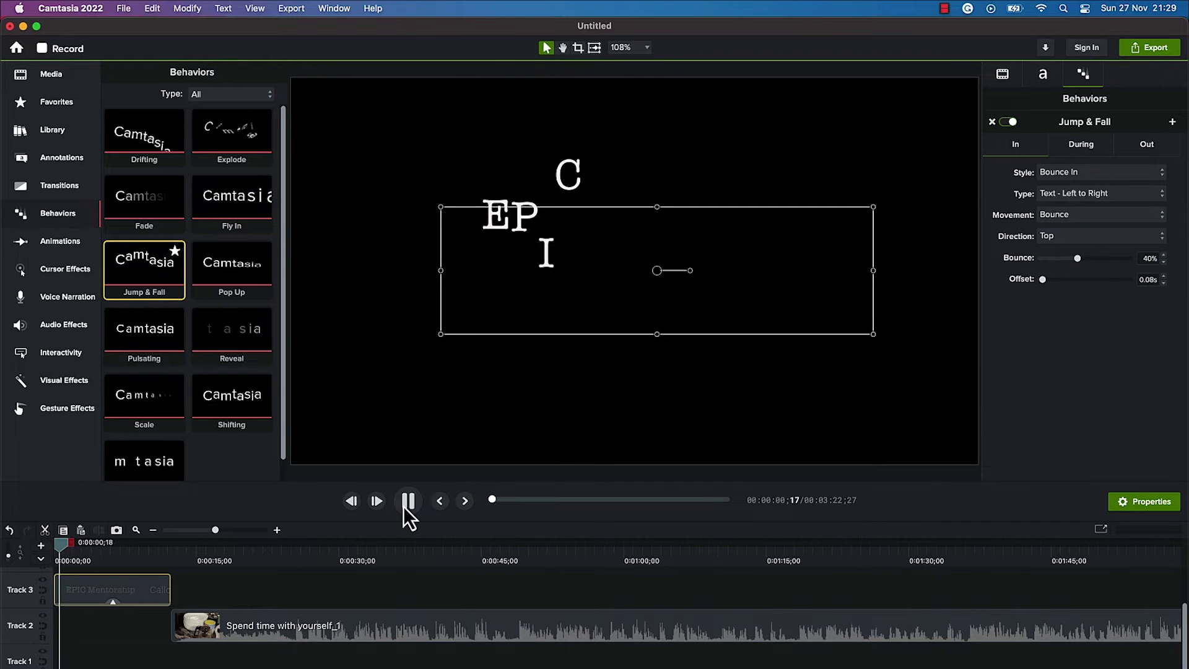
pyautogui.click(409, 501)
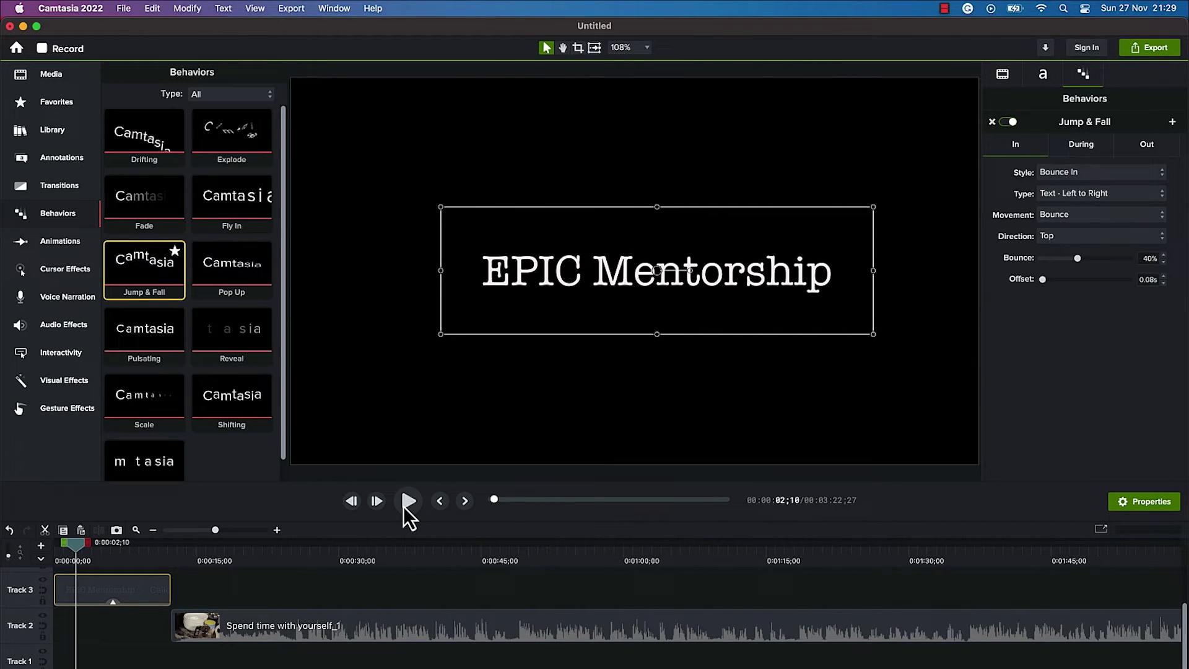
# Review the behavior's During settings, play the rest of the title animation, and return the playhead to about 0:00:10;20.
pyautogui.click(1083, 148)
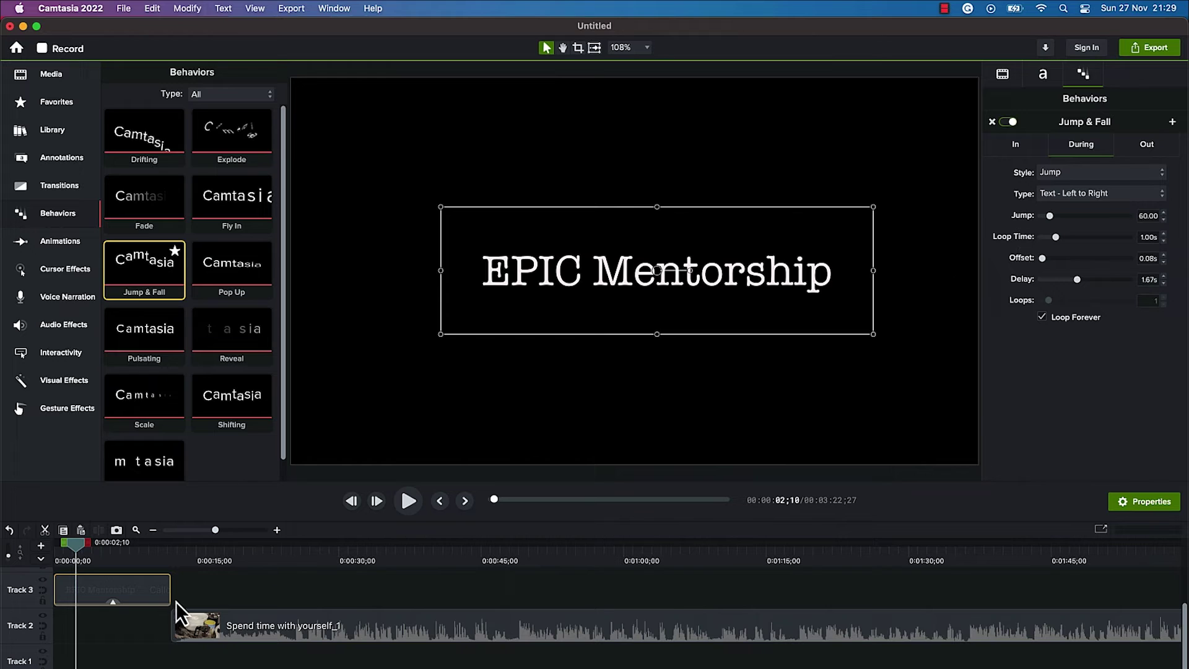
pyautogui.click(415, 504)
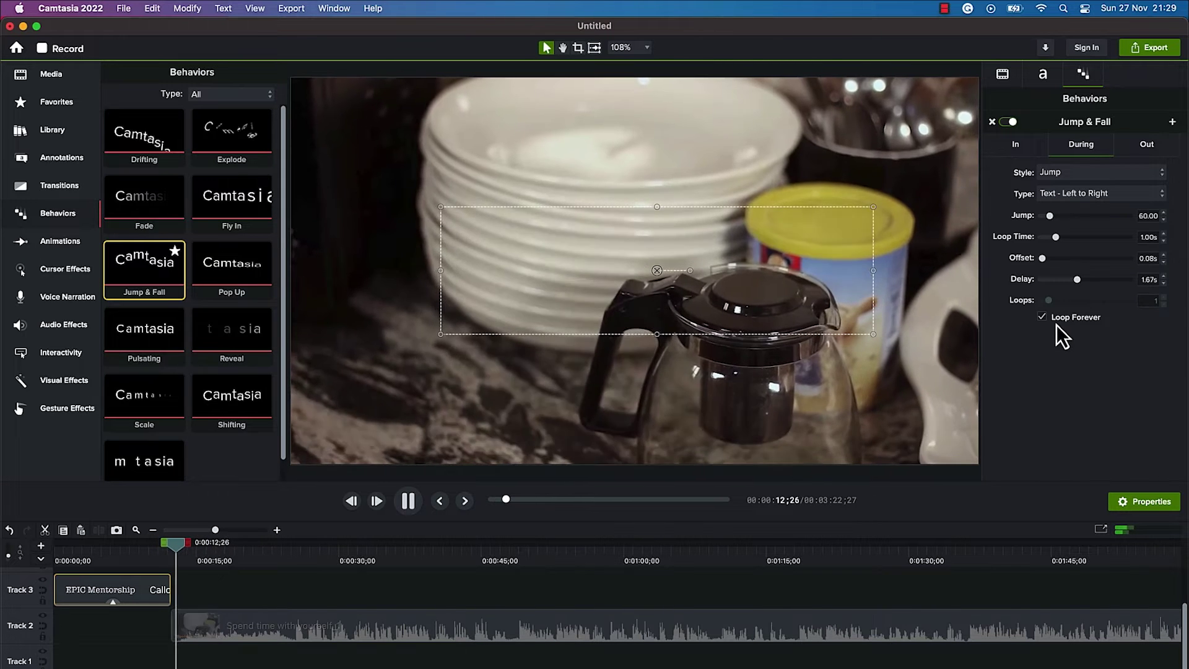
pyautogui.moveTo(183, 551); pyautogui.dragTo(155, 562)
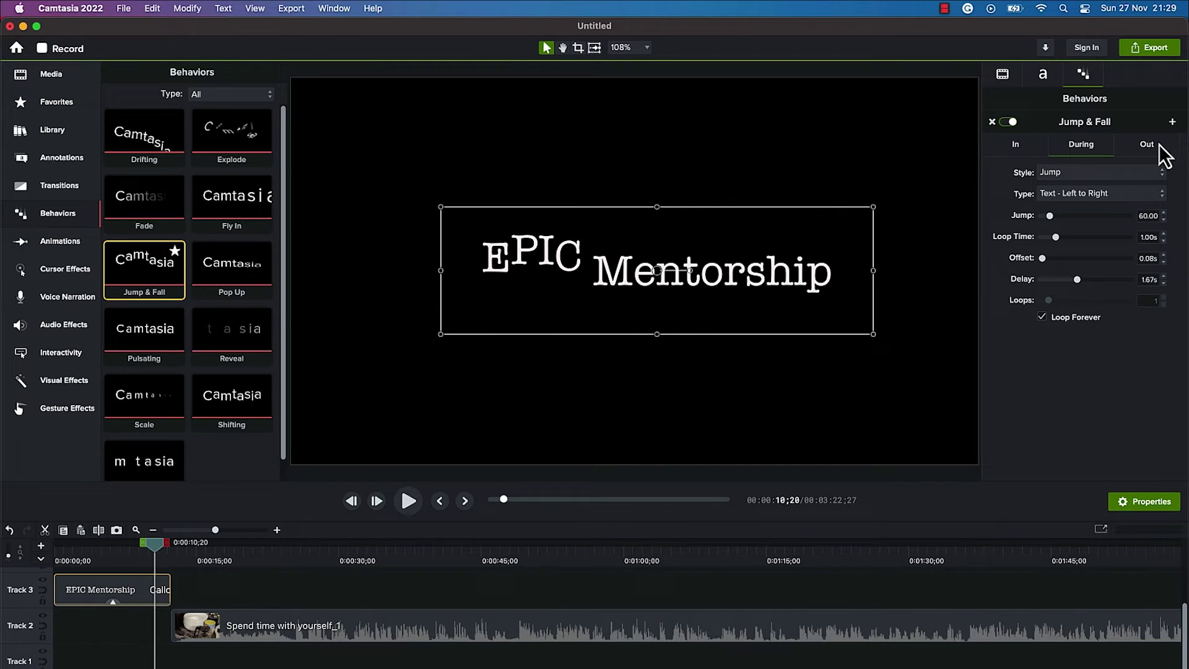
# Set the Jump & Fall behavior's Out movement to Bounce and direction to Top, and preview the title's exit from 0:00:09;25.
pyautogui.click(1139, 151)
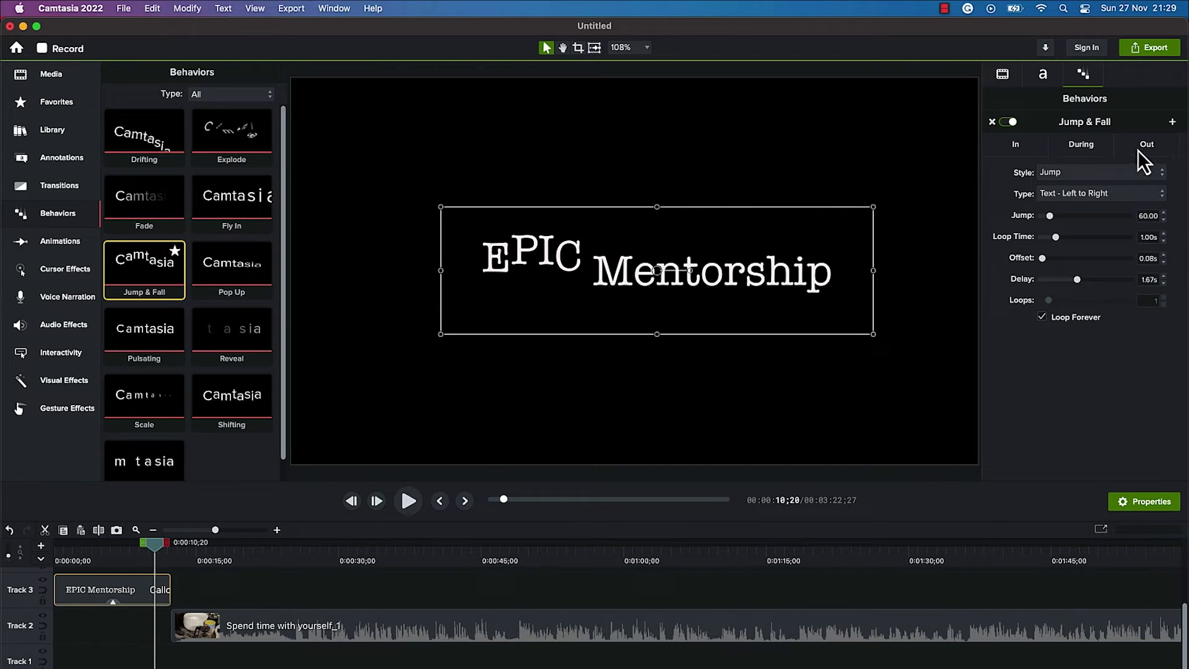
pyautogui.click(1083, 175)
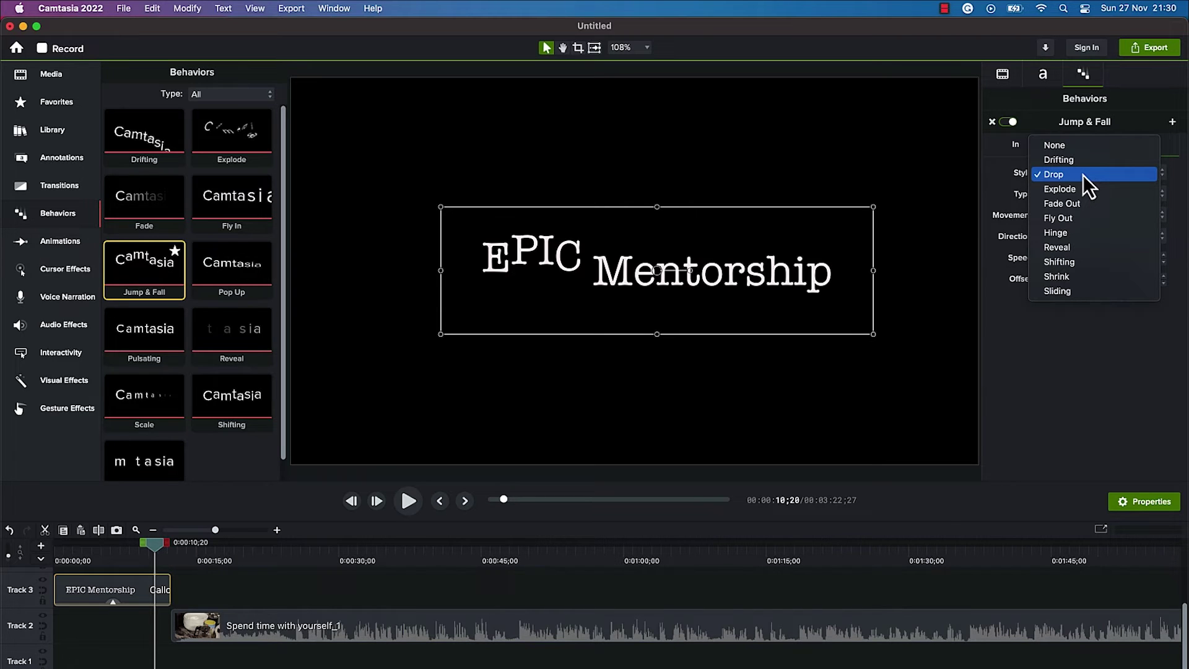
pyautogui.click(989, 202)
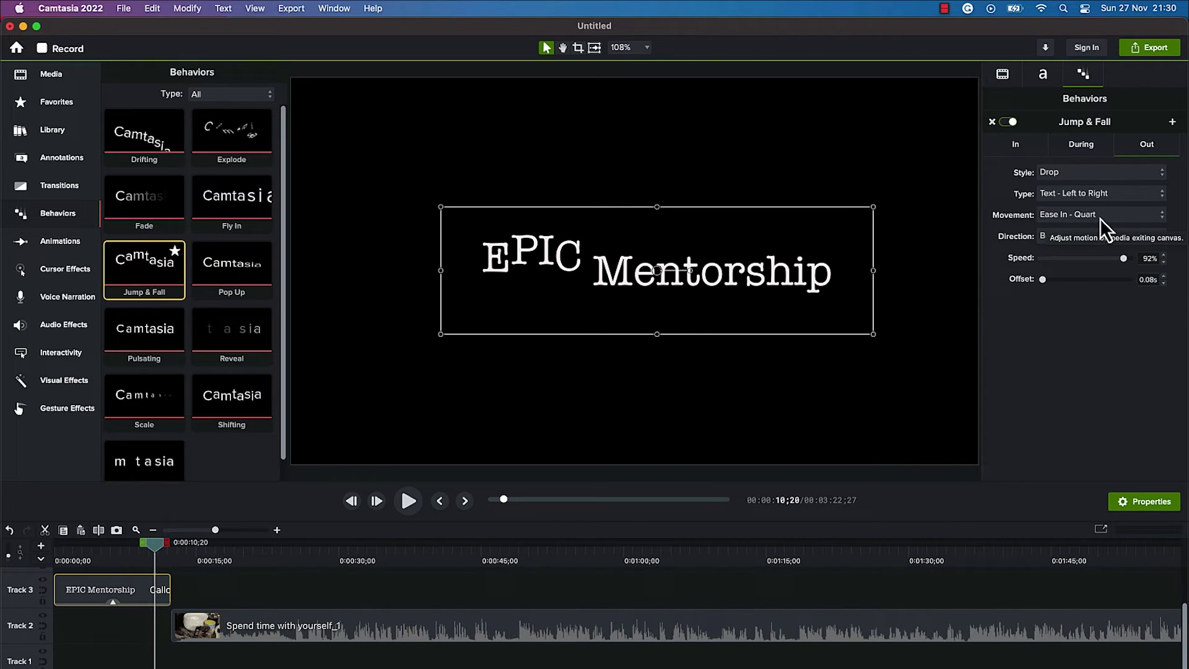
pyautogui.click(1139, 217)
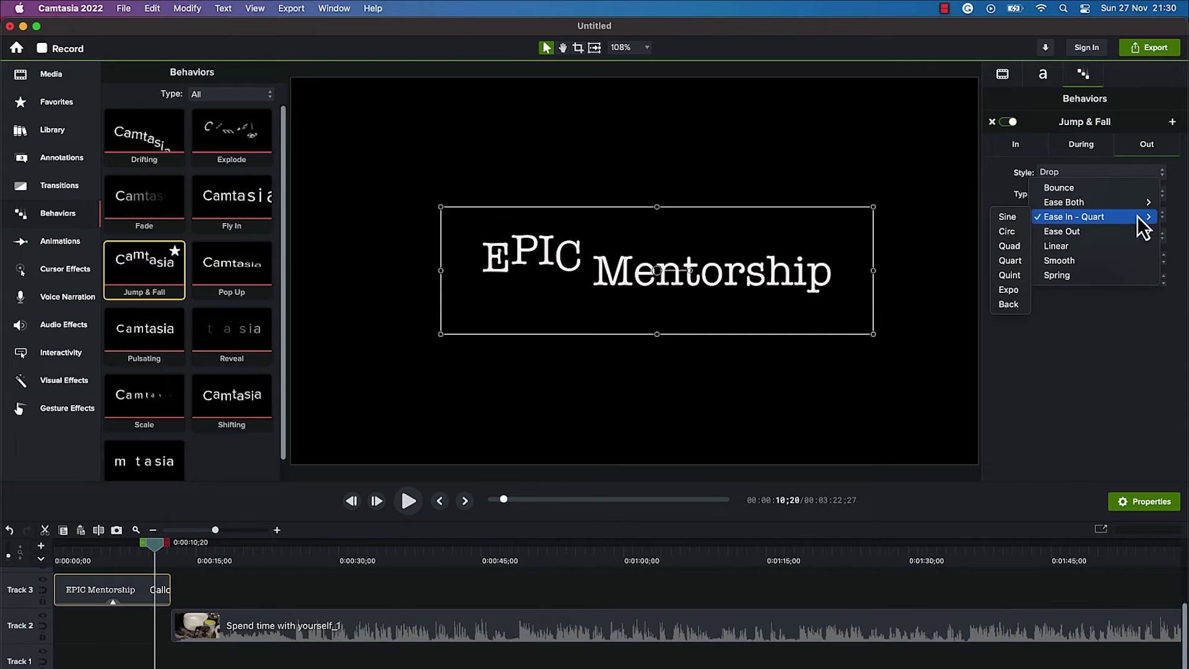
pyautogui.moveTo(1115, 233)
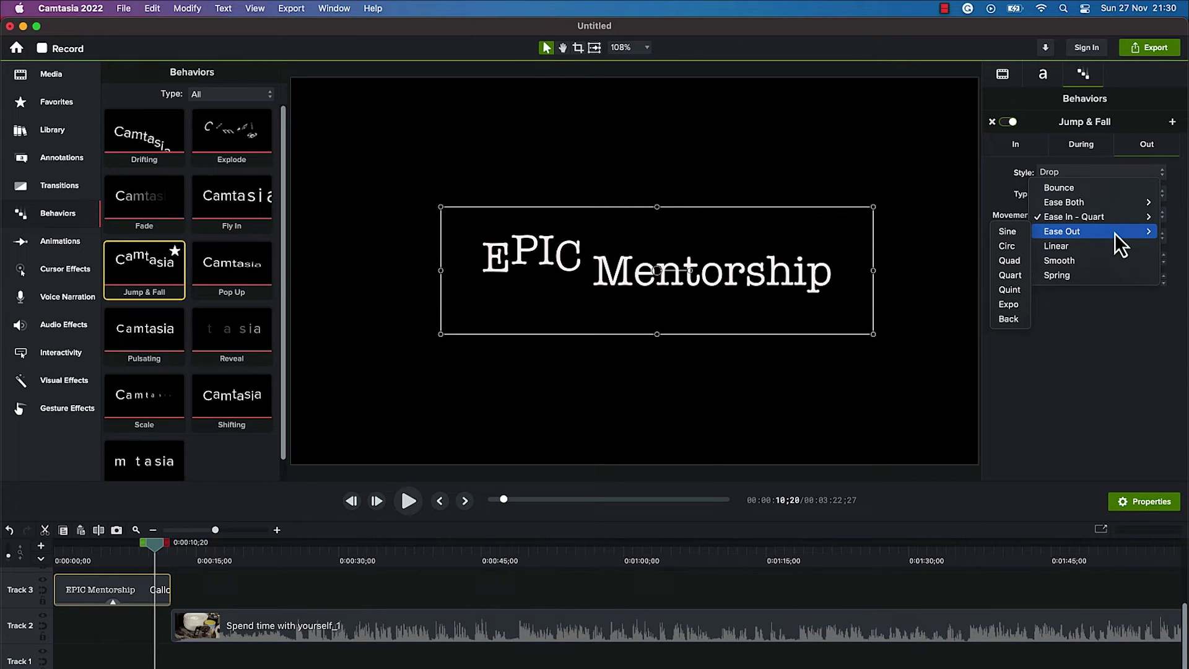
pyautogui.click(1087, 191)
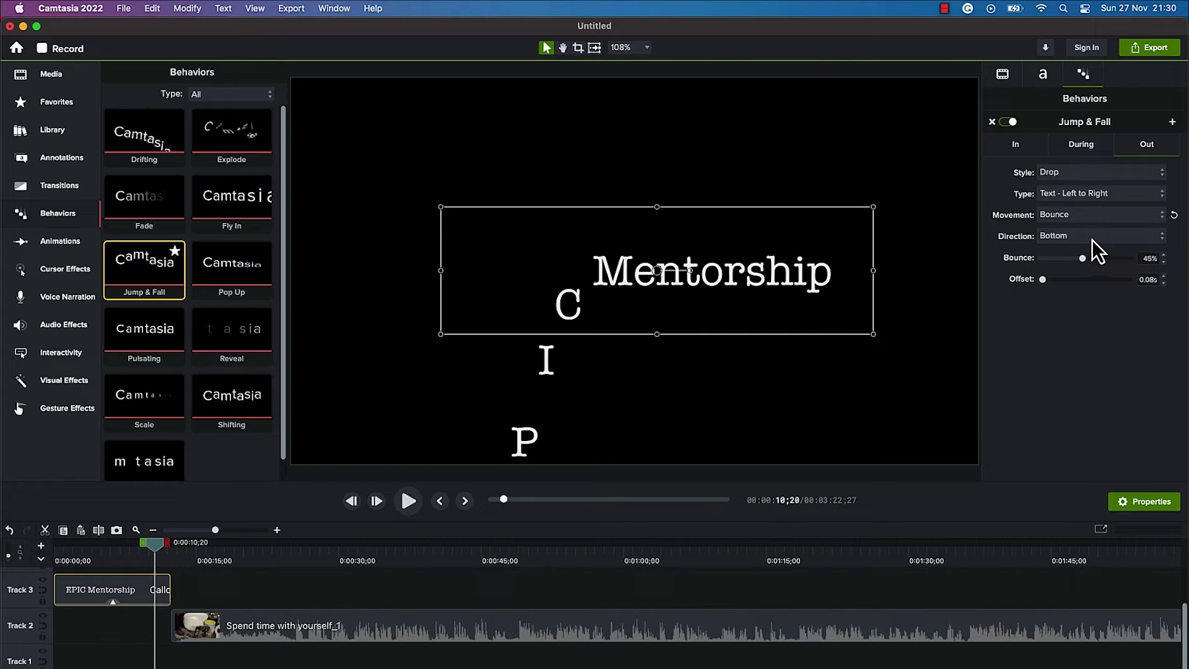
pyautogui.click(1094, 240)
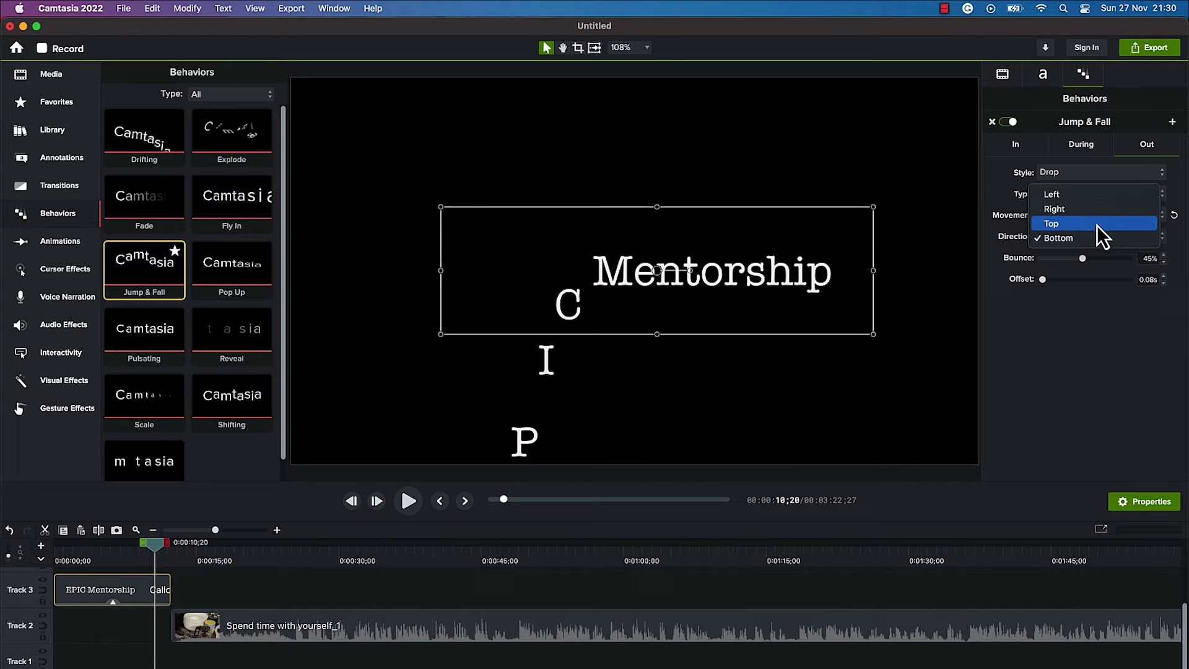
pyautogui.click(1097, 224)
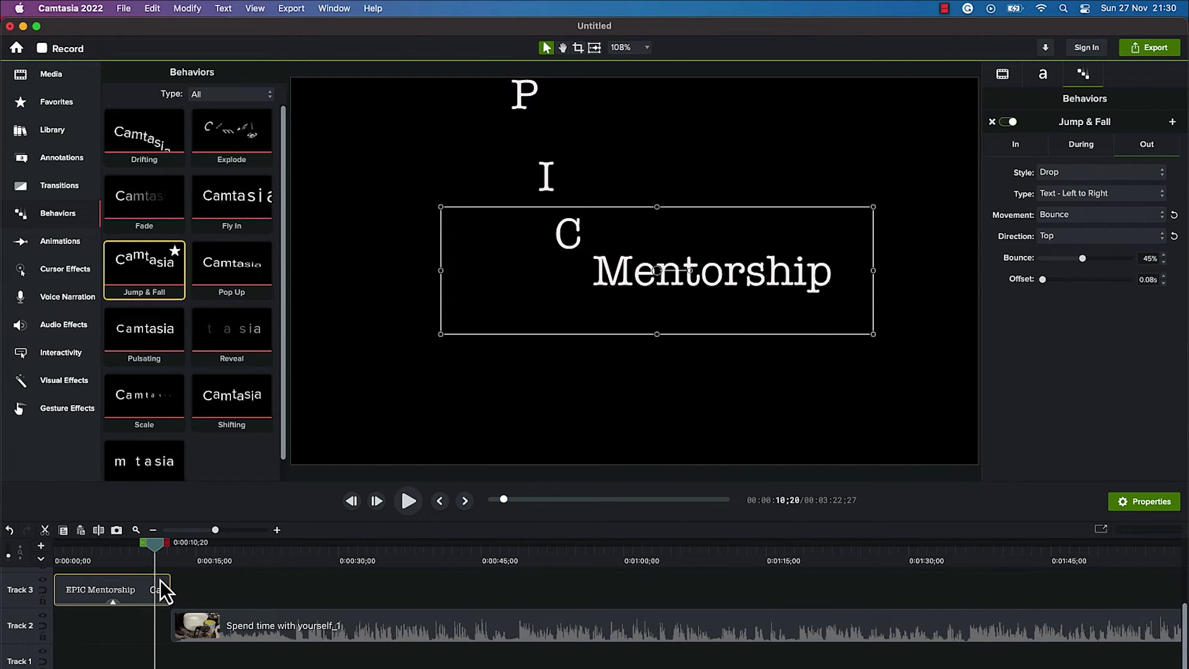
pyautogui.moveTo(154, 544); pyautogui.dragTo(146, 543)
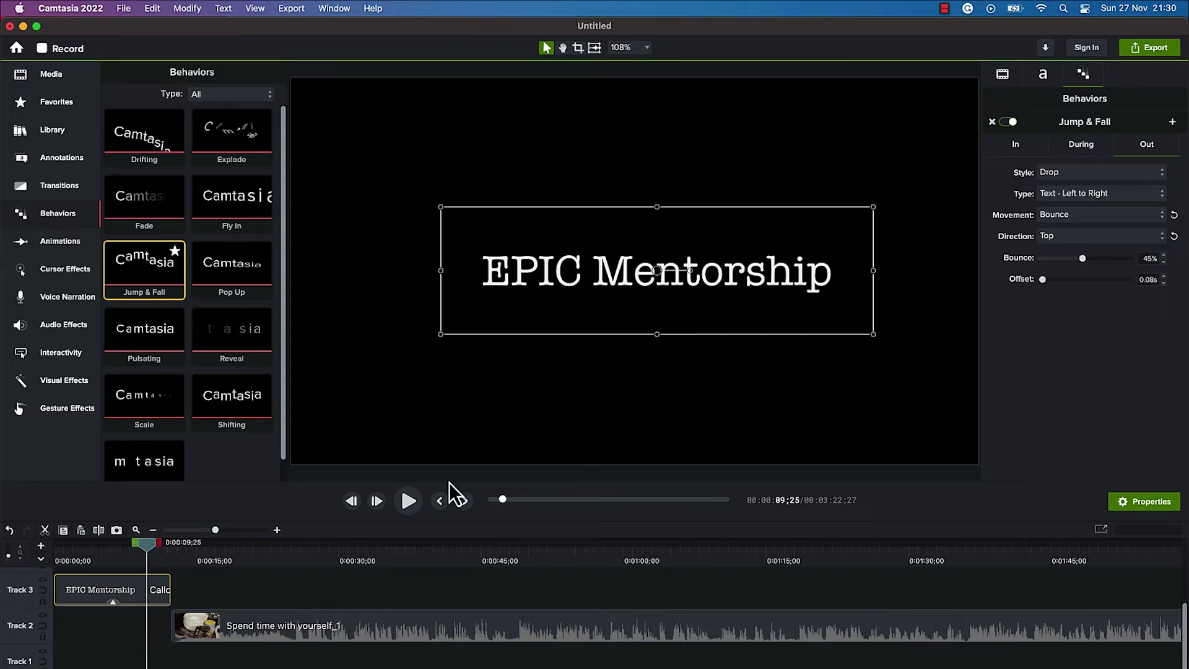
pyautogui.click(412, 503)
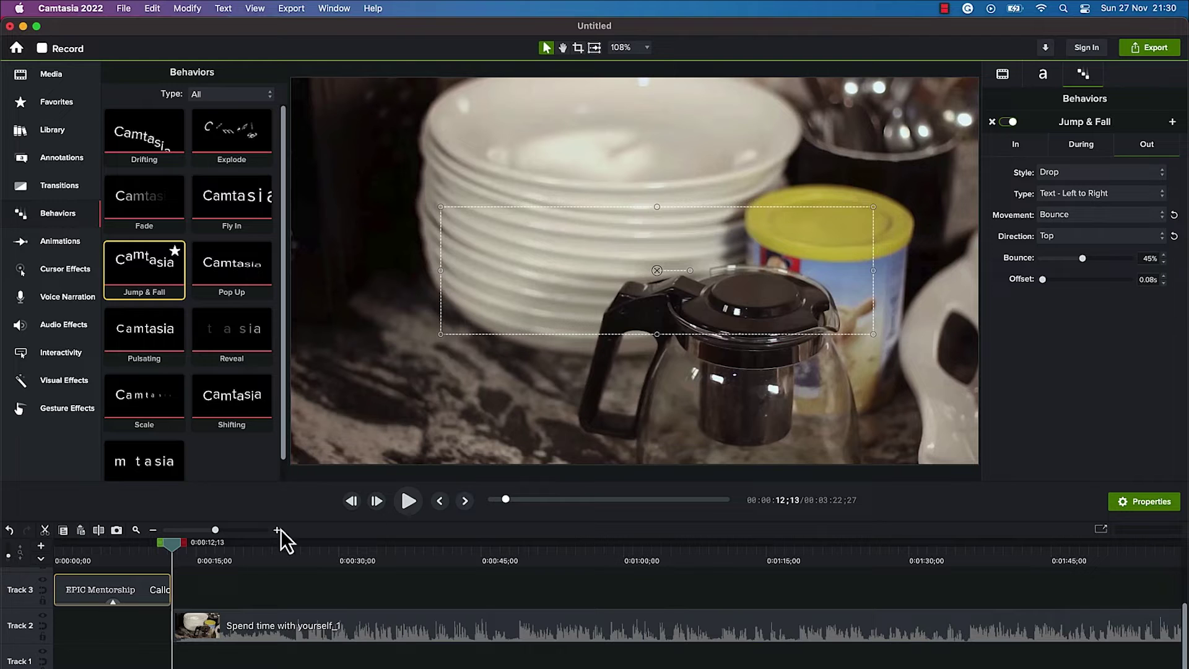
# Expand the effects of the EPIC Mentorship callout on Track 3 and add the Scale behavior to it.
pyautogui.click(113, 601)
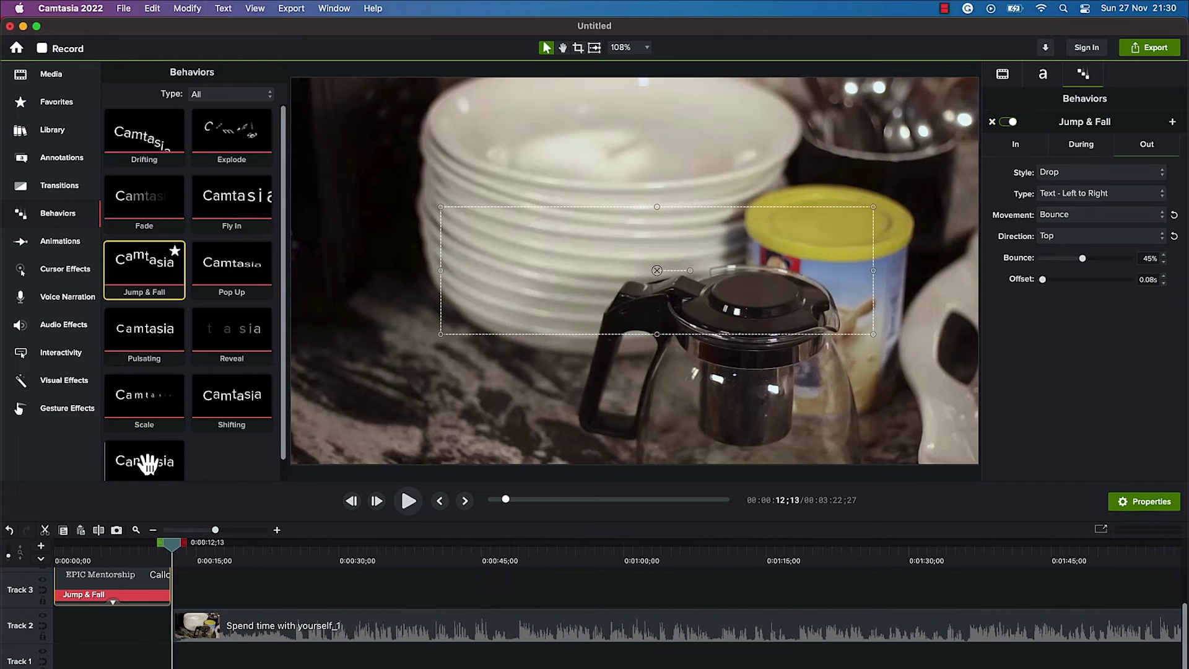
pyautogui.click(147, 409)
pyautogui.moveTo(147, 409); pyautogui.dragTo(112, 596)
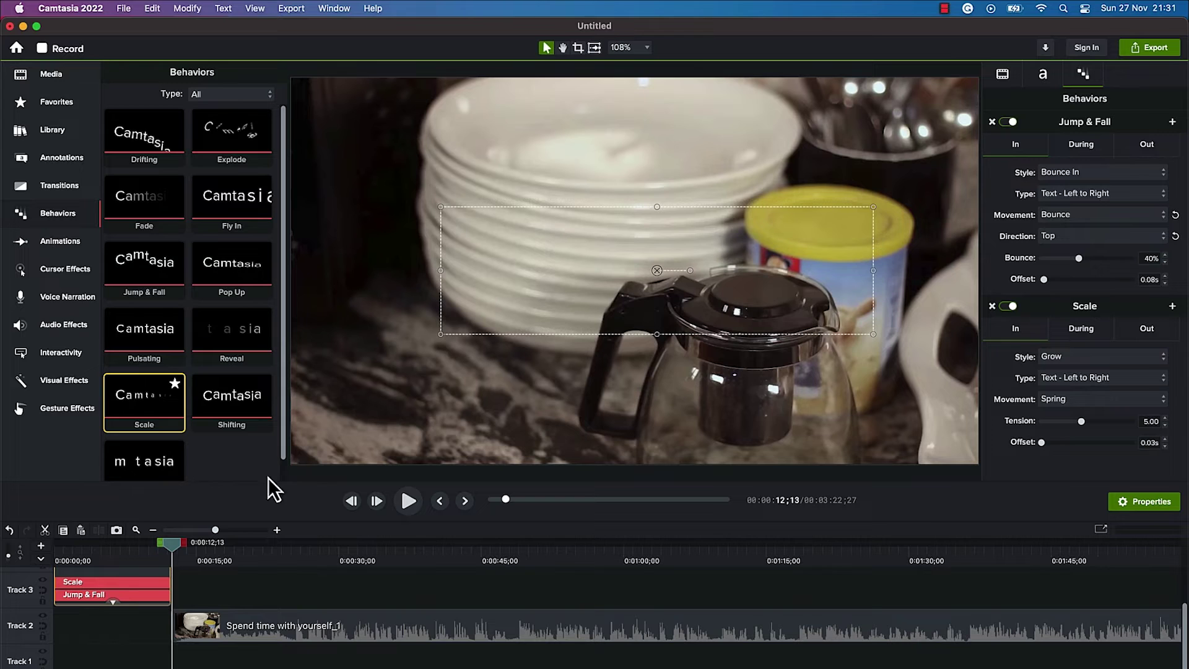
# Play the timeline from the beginning to preview the title with both behaviors, pausing once the video clip has started.
pyautogui.moveTo(169, 547); pyautogui.dragTo(34, 563)
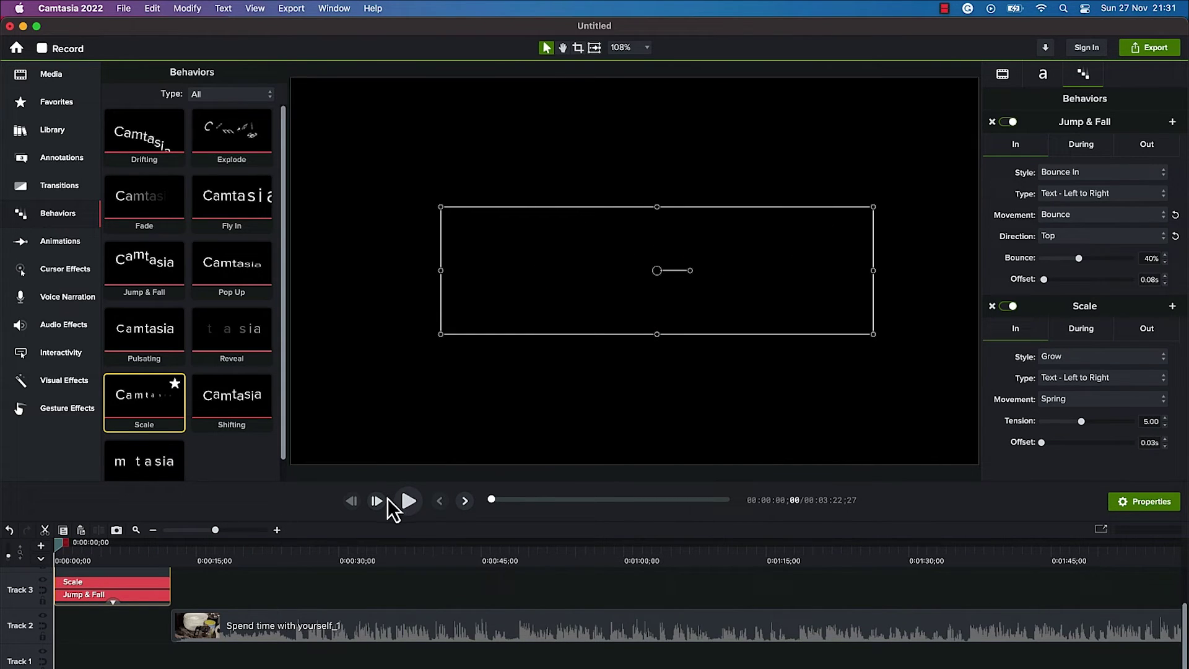
pyautogui.click(410, 506)
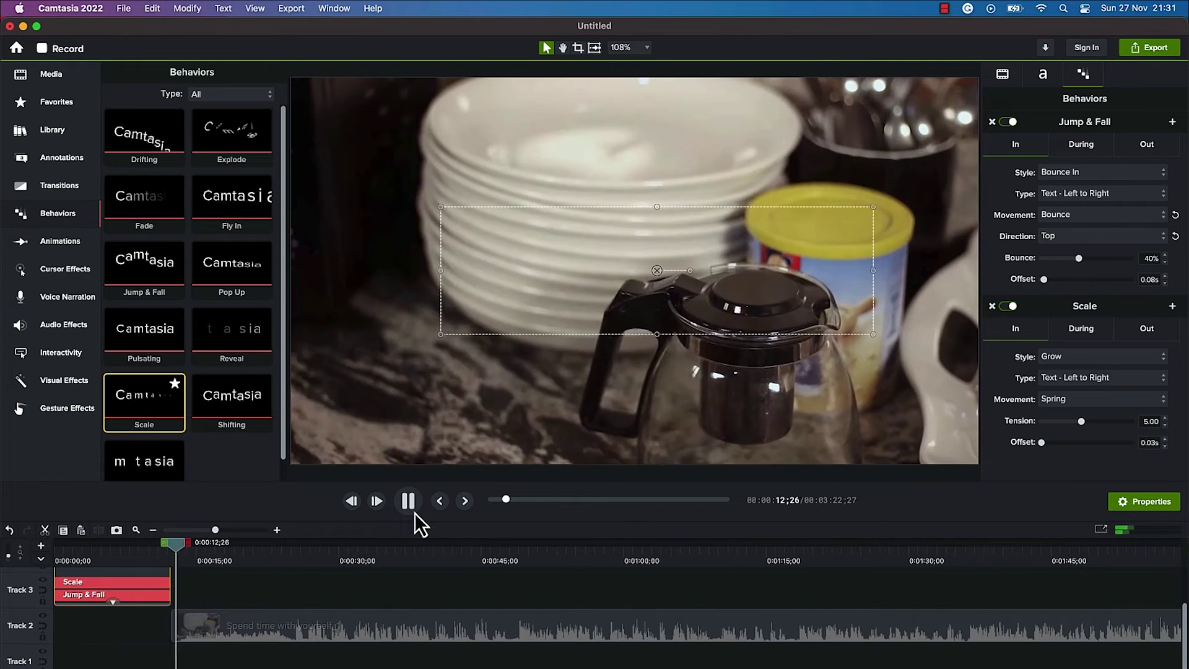
pyautogui.click(407, 502)
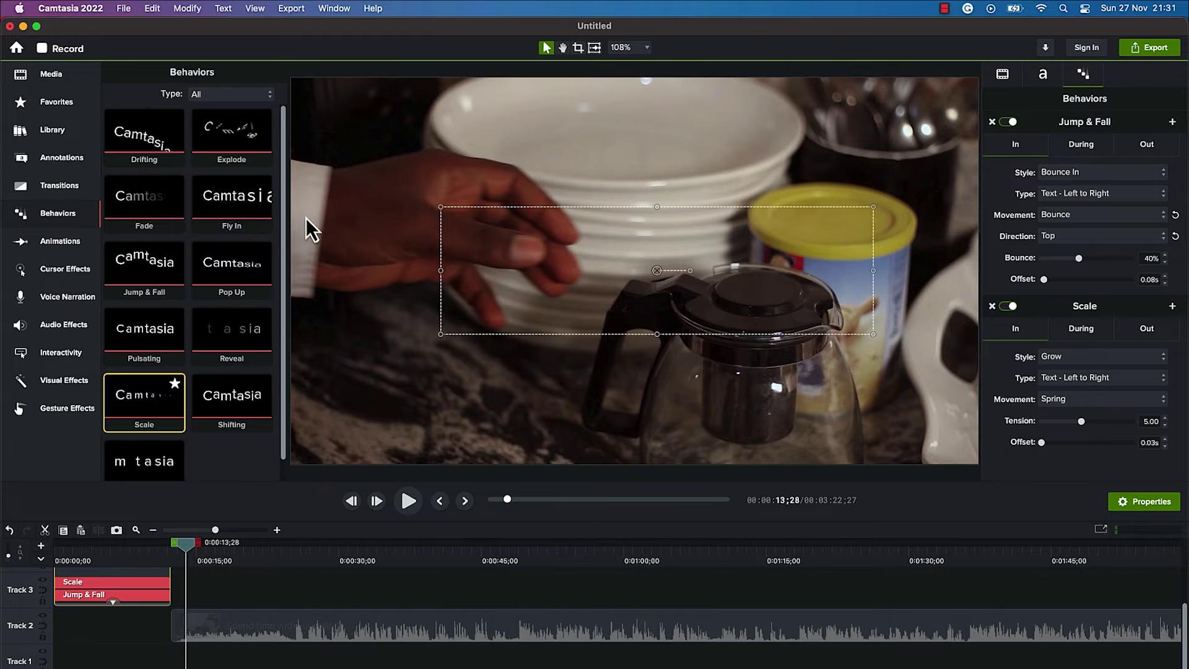
# Disable the callout's Scale and Jump & Fall behaviors and collapse its effects on Track 3.
pyautogui.click(1008, 306)
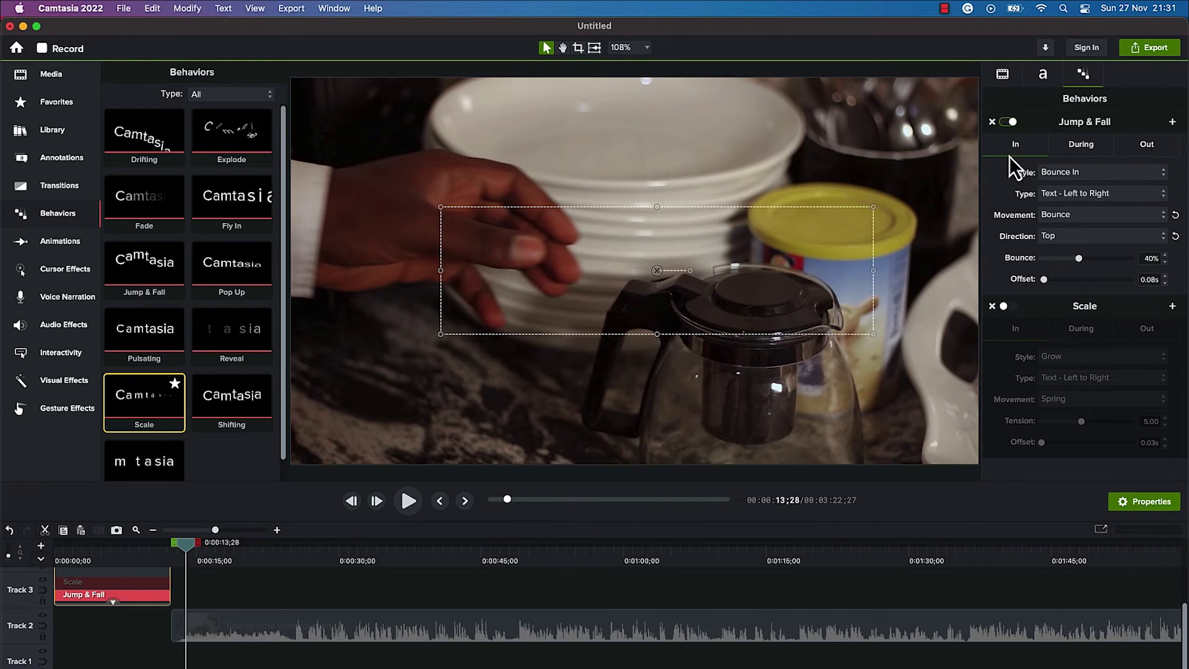
pyautogui.click(1010, 122)
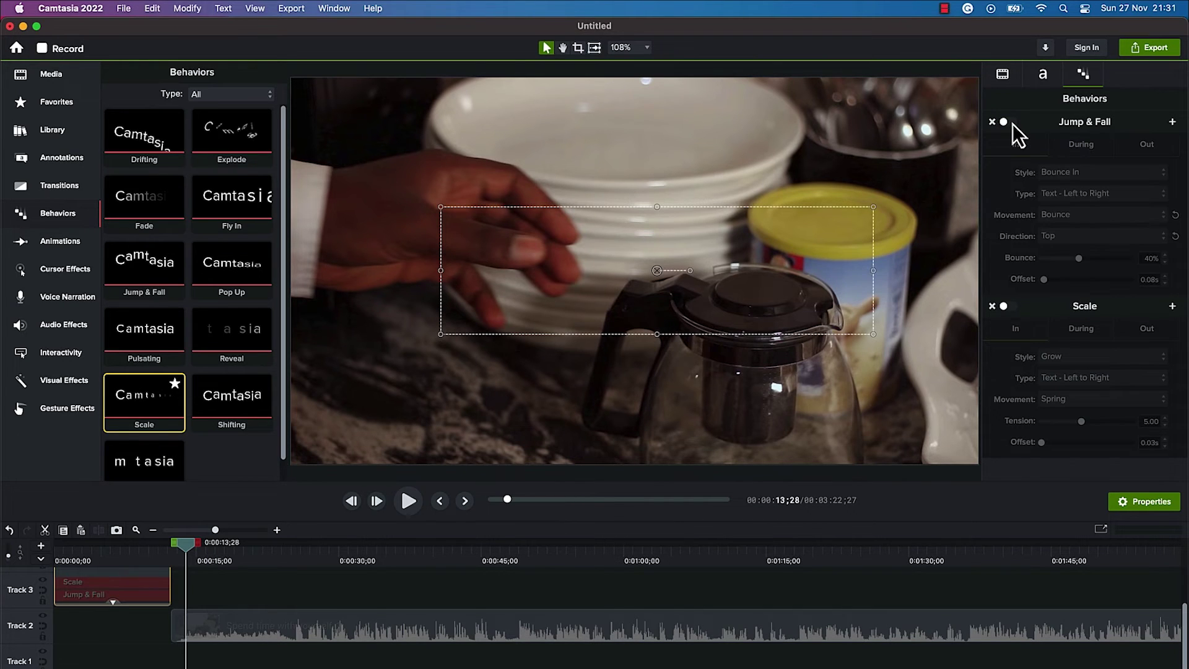
pyautogui.click(112, 603)
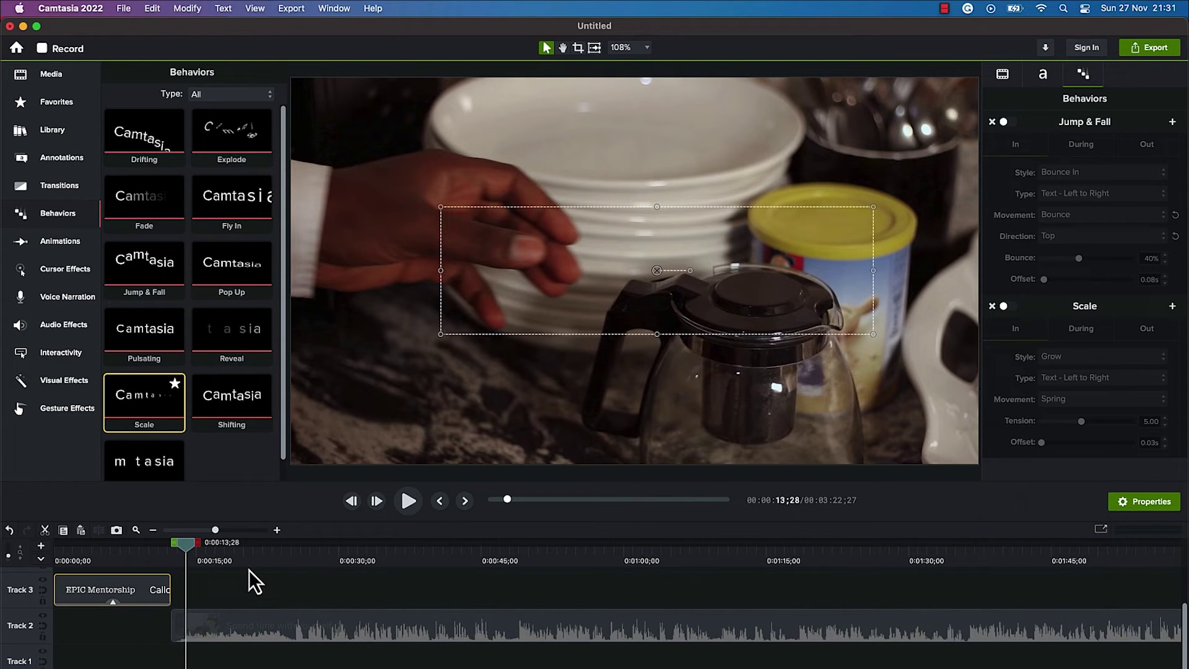
# Place the cropped-1-1 image before the video clip on Track 2 and move the playhead to about 0:00:03;14.
pyautogui.click(72, 77)
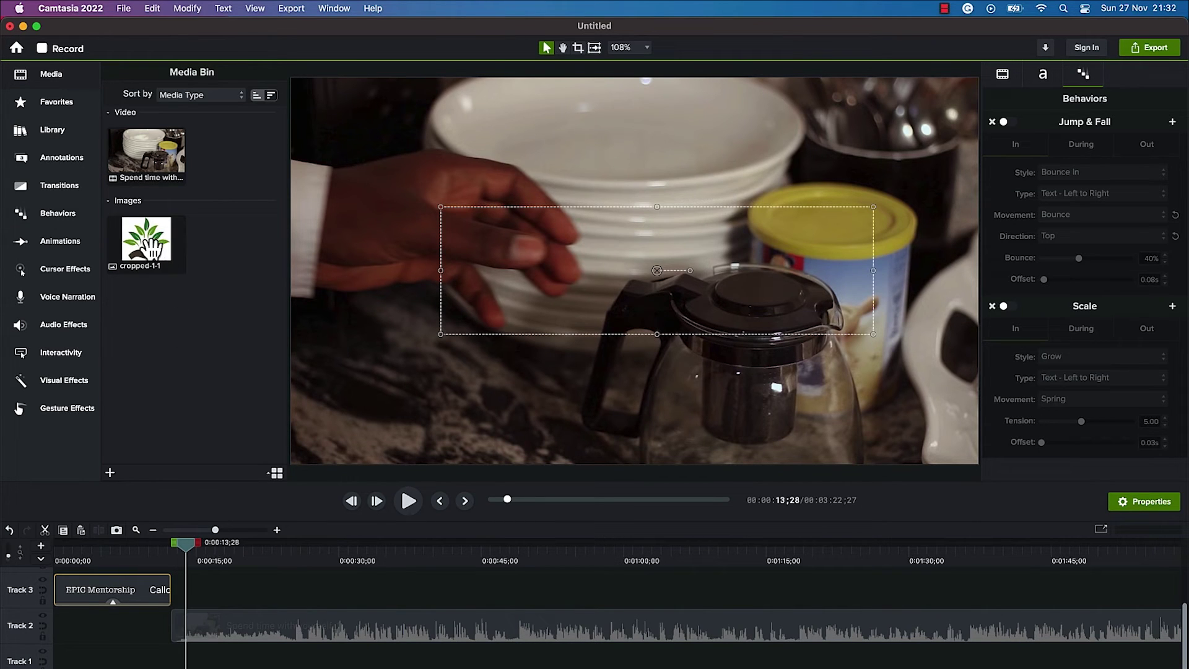
pyautogui.moveTo(155, 260); pyautogui.dragTo(165, 615)
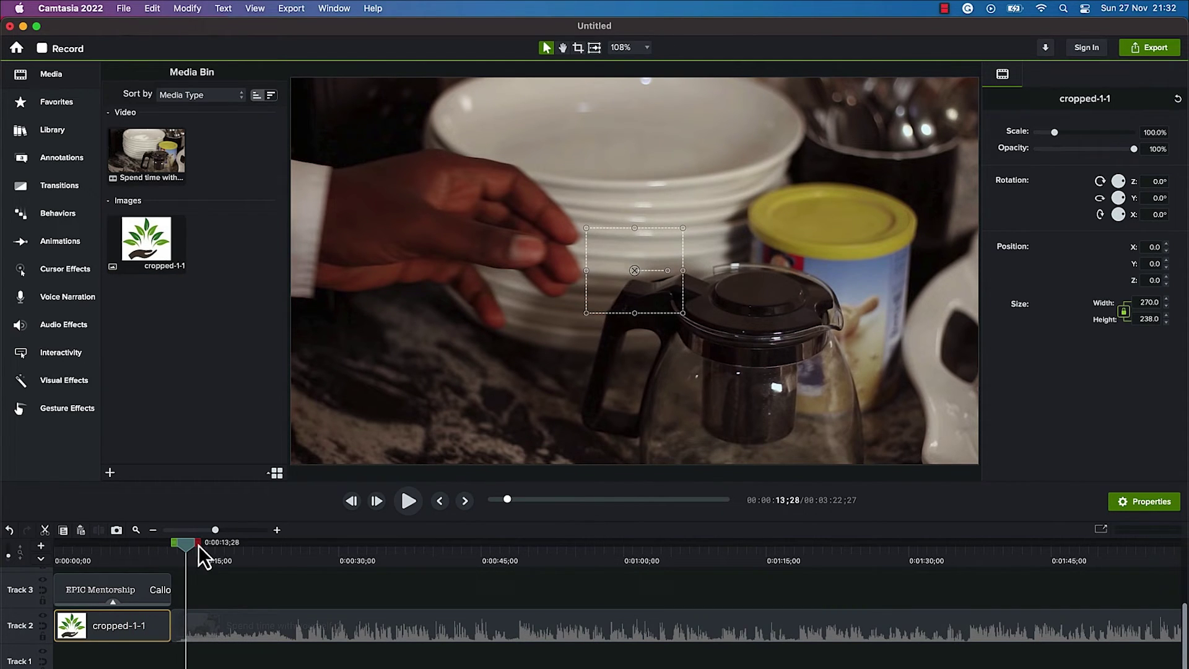
pyautogui.moveTo(185, 550); pyautogui.dragTo(86, 557)
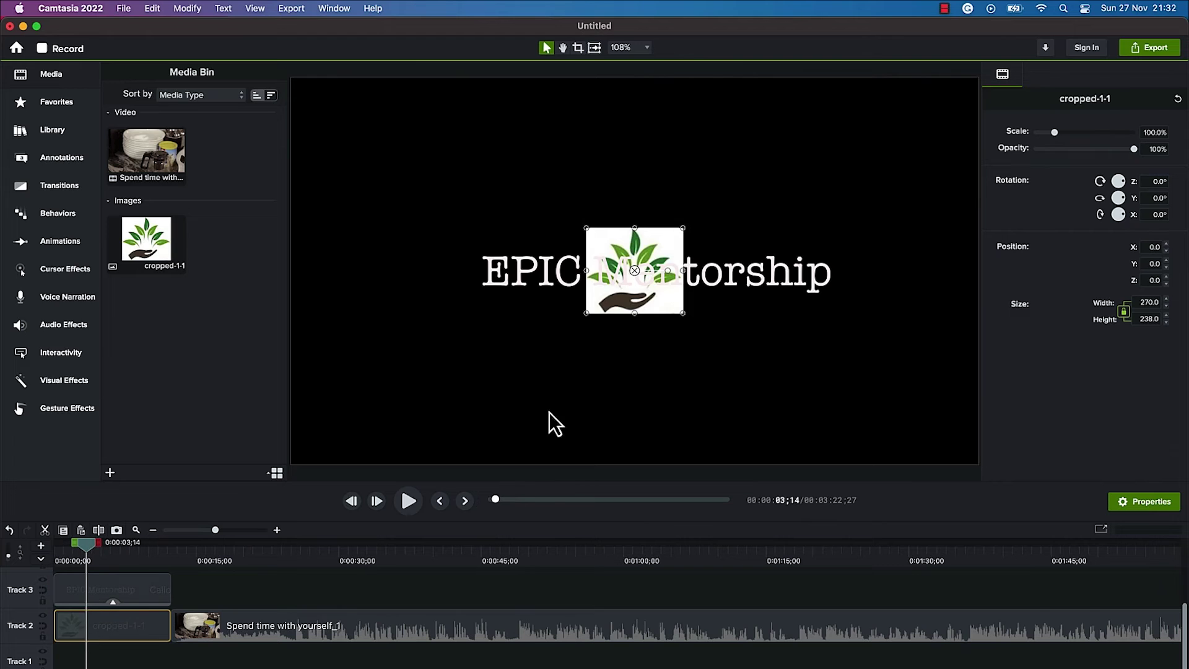
# Move the EPIC Mentorship title clear of the logo, into the lower-right area of the canvas.
pyautogui.click(638, 297)
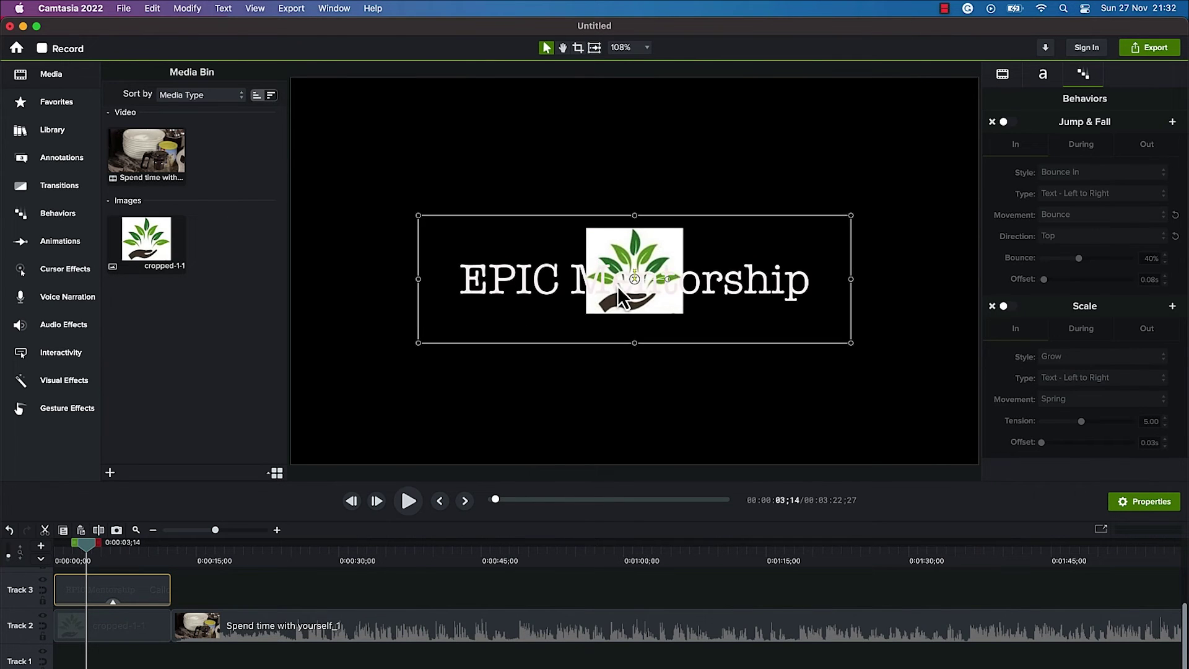
pyautogui.moveTo(659, 255); pyautogui.dragTo(715, 288)
pyautogui.click(160, 641)
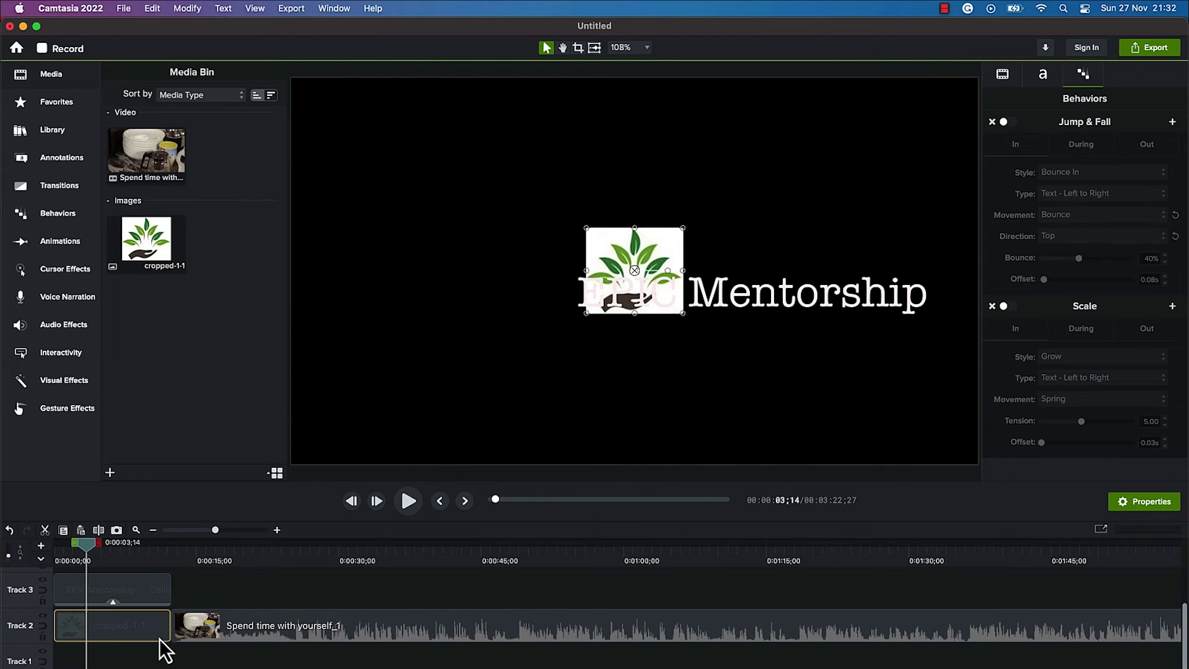
pyautogui.moveTo(644, 291); pyautogui.dragTo(633, 381)
# Move the logo image to the canvas's left side and scale it down to about 72%.
pyautogui.click(637, 269)
pyautogui.moveTo(648, 296); pyautogui.dragTo(394, 290)
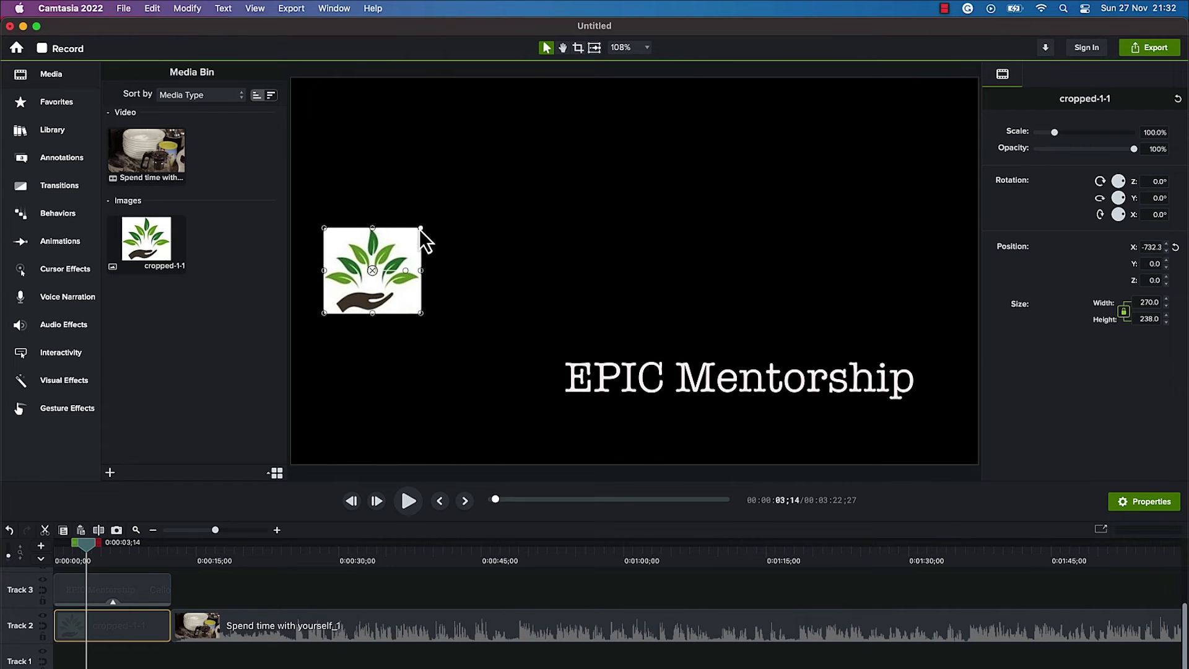
pyautogui.moveTo(421, 229); pyautogui.dragTo(395, 252)
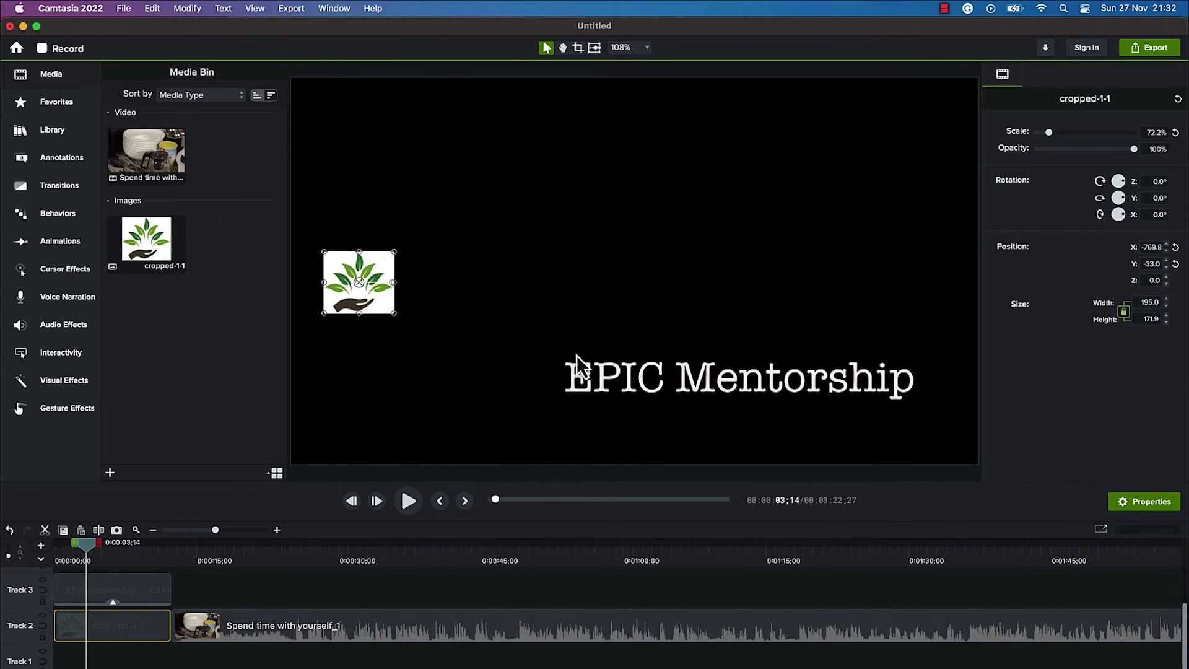
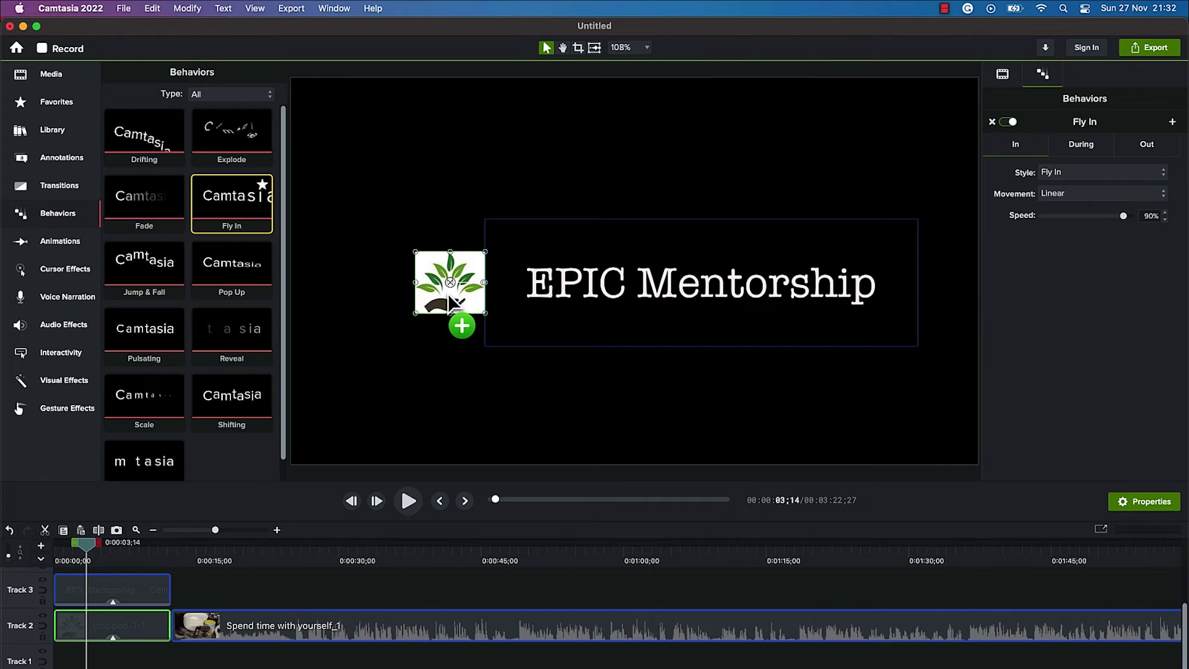
# Apply the Fly In behavior to the logo image and review its In movement options, keeping Linear.
pyautogui.moveTo(449, 296)
pyautogui.mouseDown()
pyautogui.moveTo(277, 530)
pyautogui.moveTo(129, 626)
pyautogui.moveTo(232, 559)
pyautogui.moveTo(439, 289)
pyautogui.mouseUp()
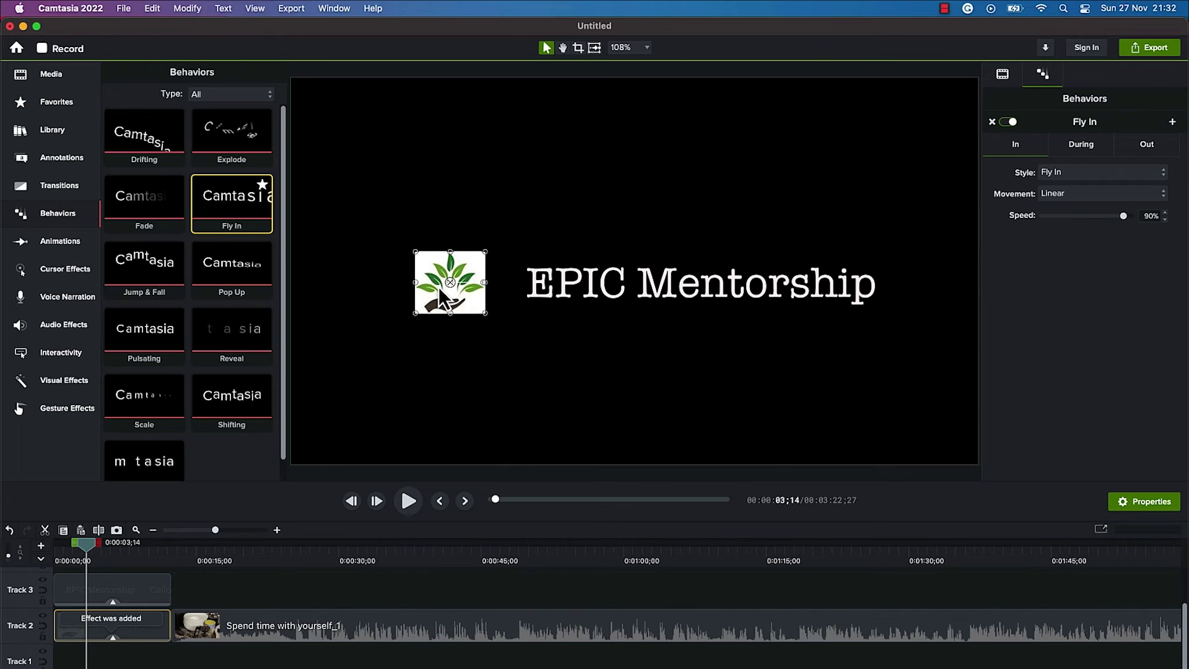
pyautogui.click(1123, 198)
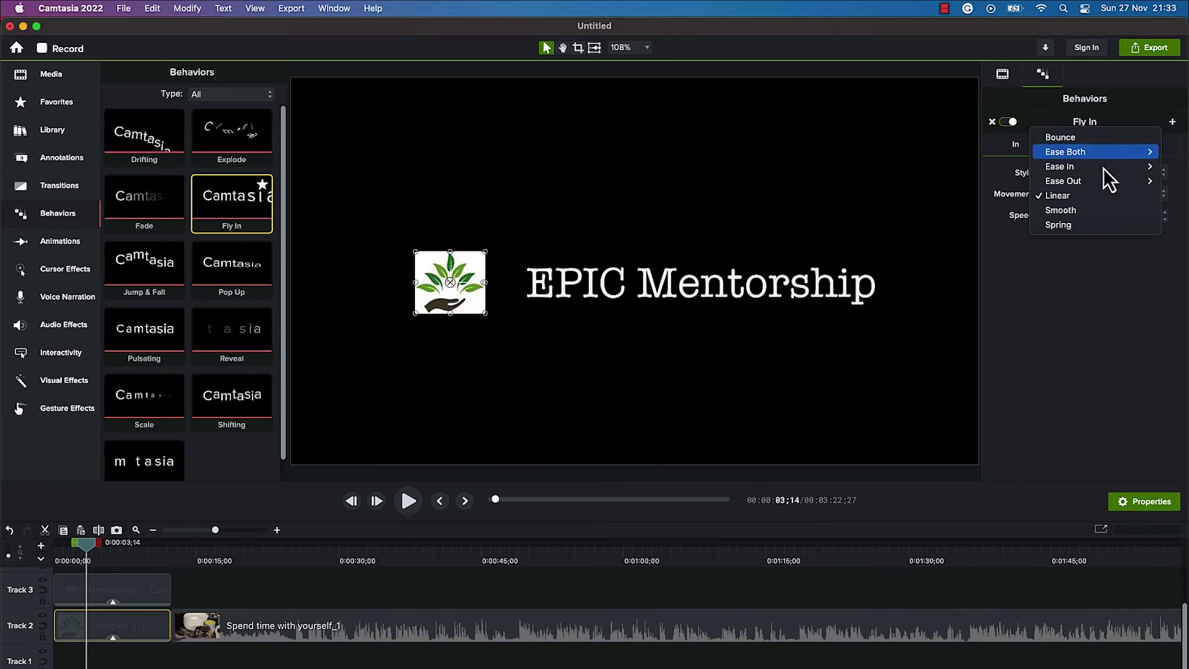
pyautogui.click(1076, 276)
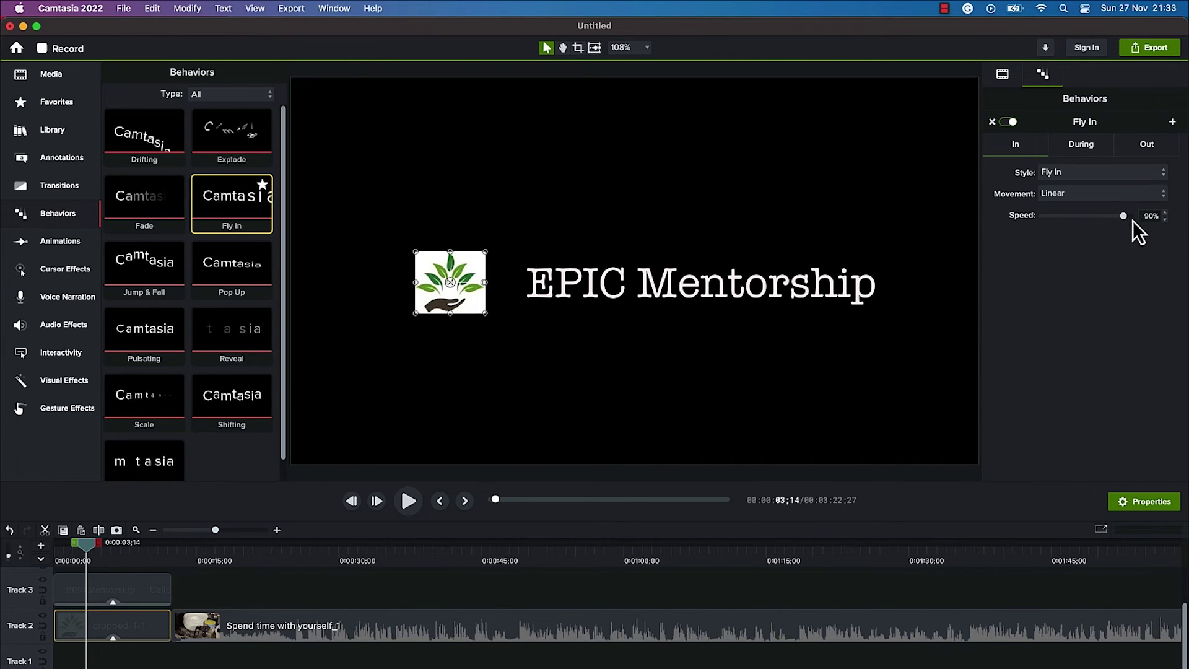
# Set the During style of the logo's Fly In behavior to Drifting.
pyautogui.click(1078, 146)
pyautogui.click(1077, 170)
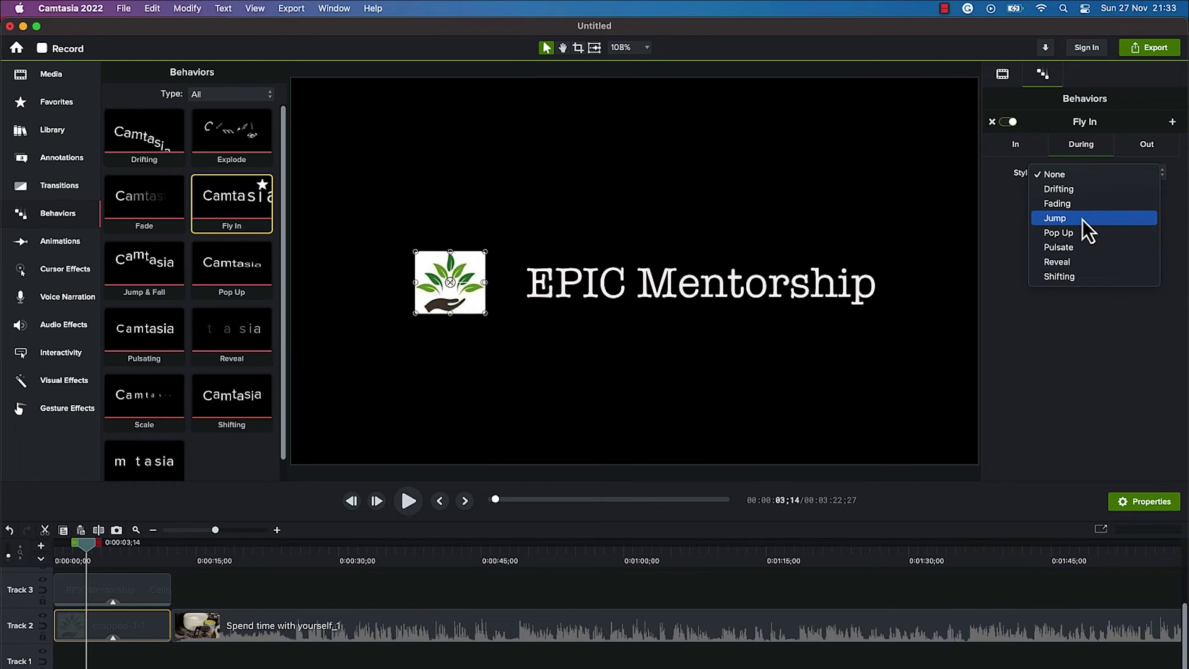
pyautogui.click(1079, 193)
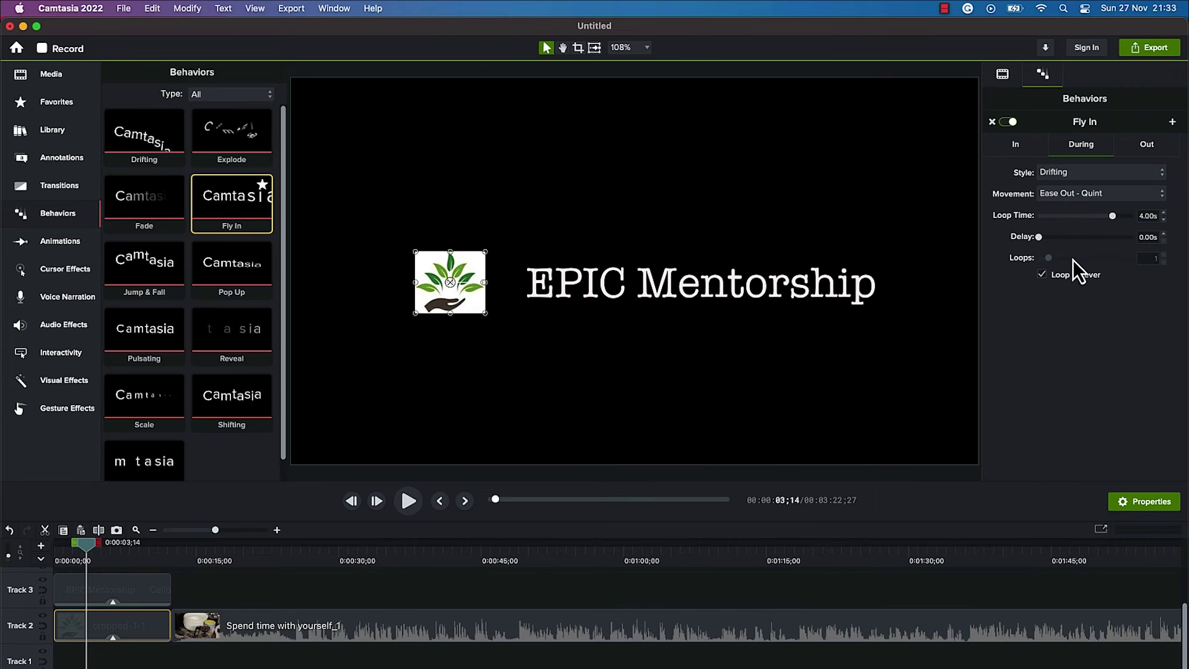
# Set the Out style of the logo's Fly In behavior to Drifting with the Bottom direction.
pyautogui.click(1142, 154)
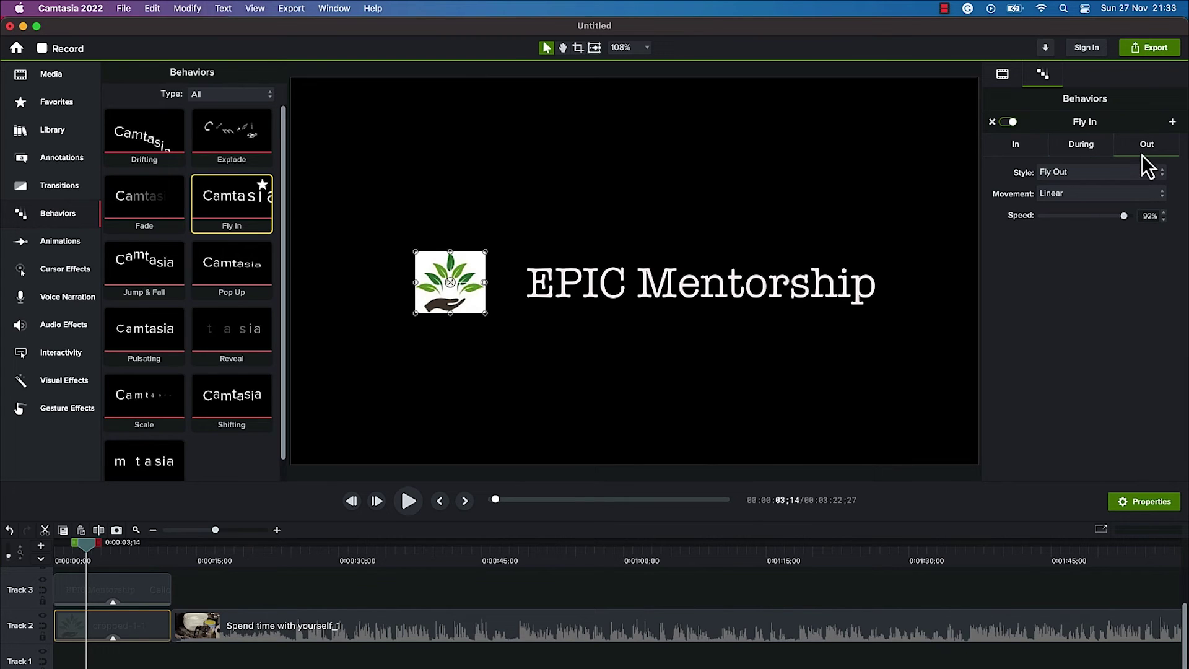
pyautogui.click(1087, 173)
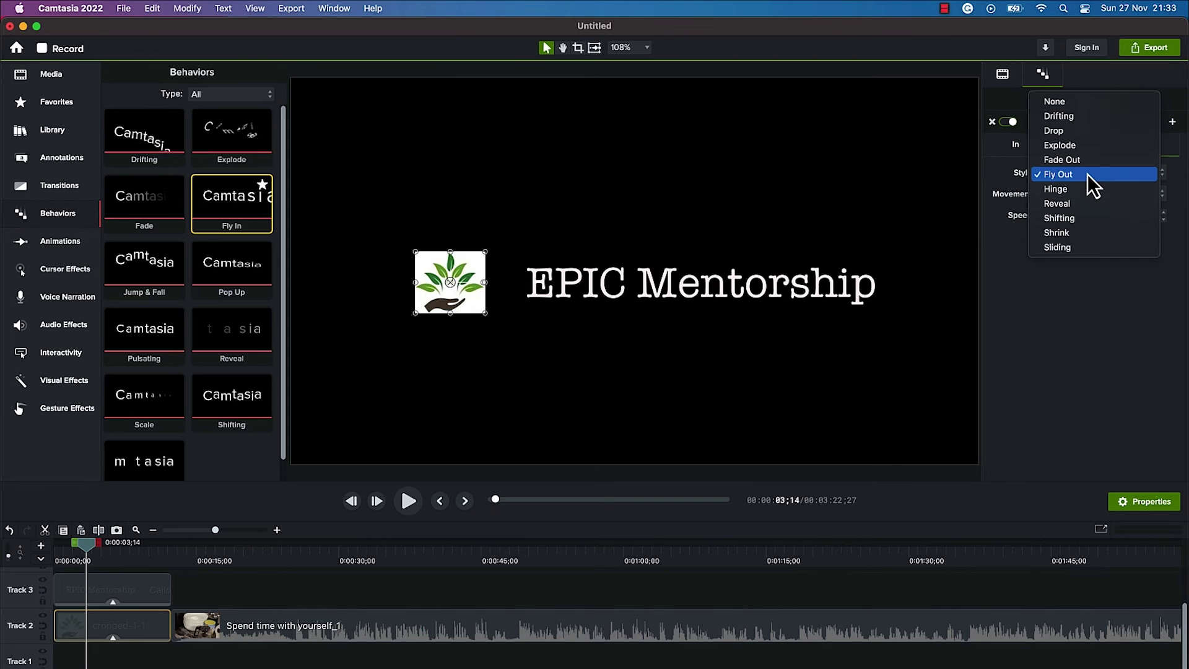
pyautogui.click(1099, 116)
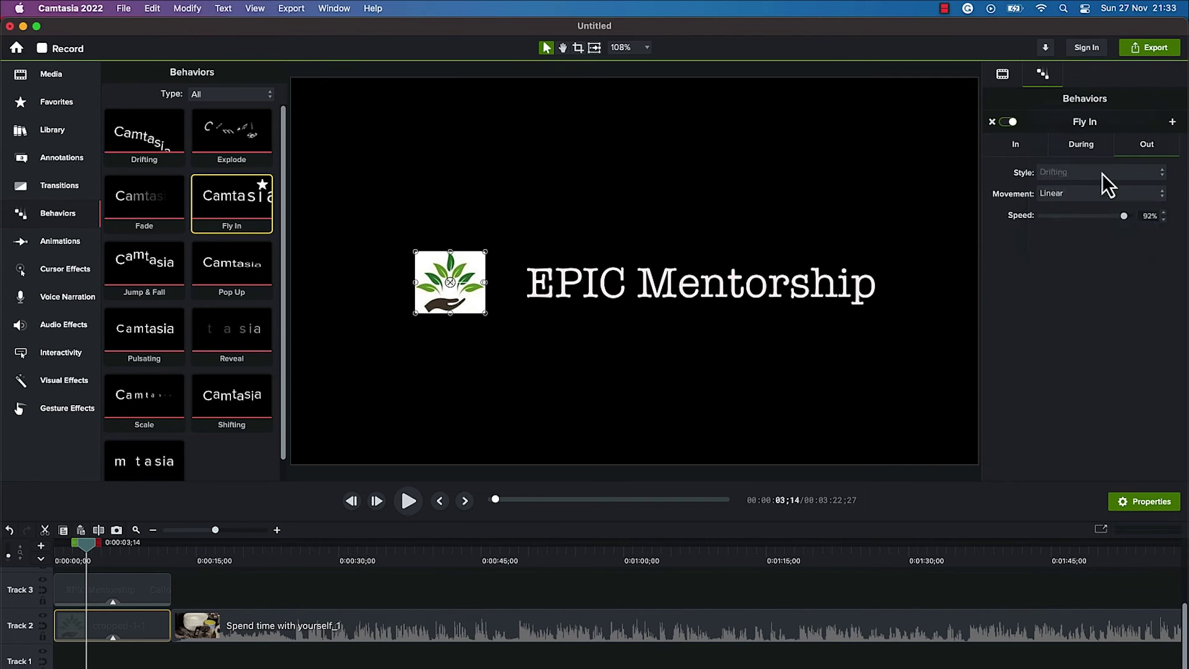
pyautogui.click(1088, 221)
pyautogui.click(1089, 232)
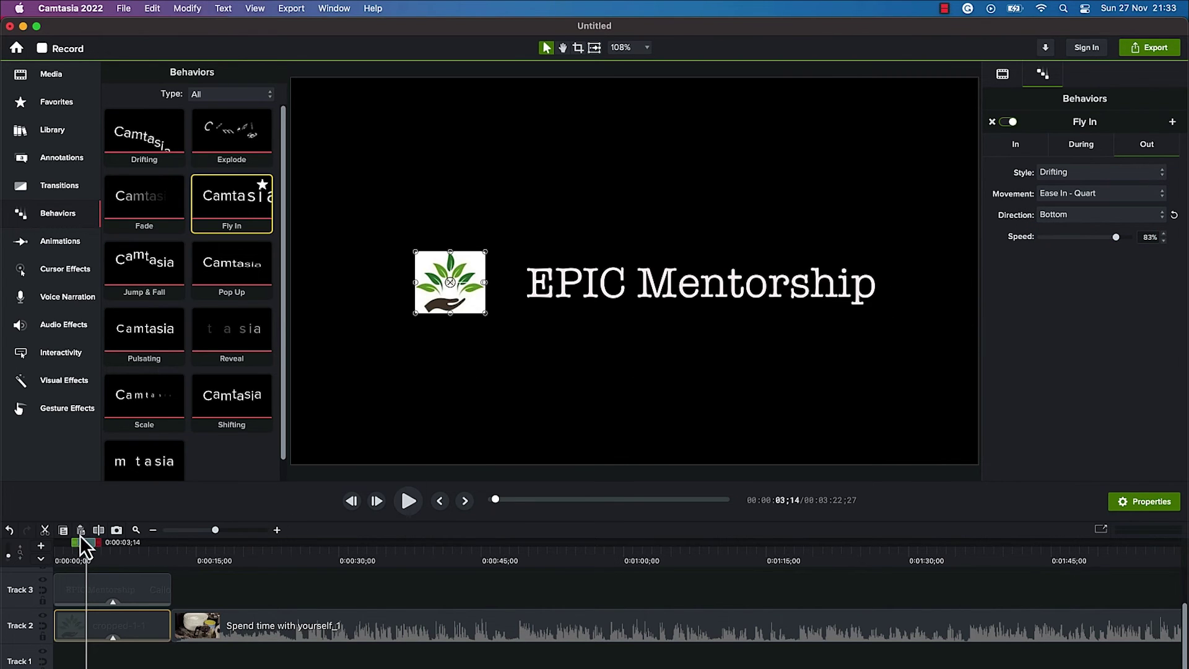
# Play the intro from the beginning into the video clip to preview the logo's Fly In behavior.
pyautogui.moveTo(85, 548); pyautogui.dragTo(48, 556)
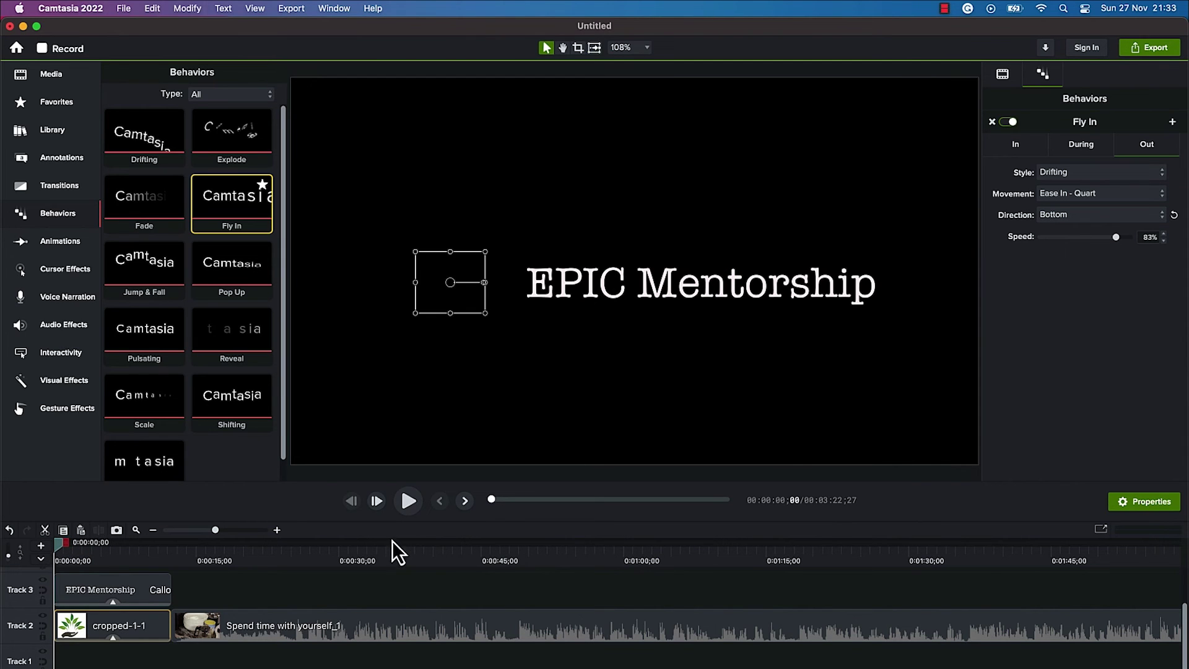
pyautogui.click(408, 501)
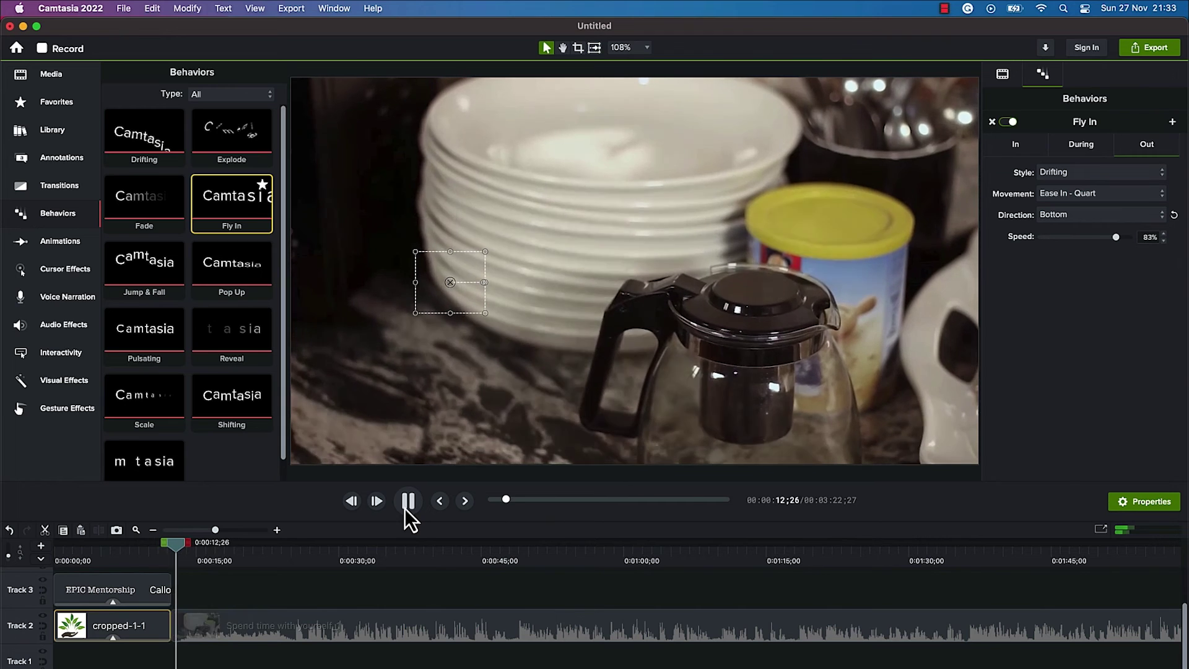
pyautogui.click(408, 502)
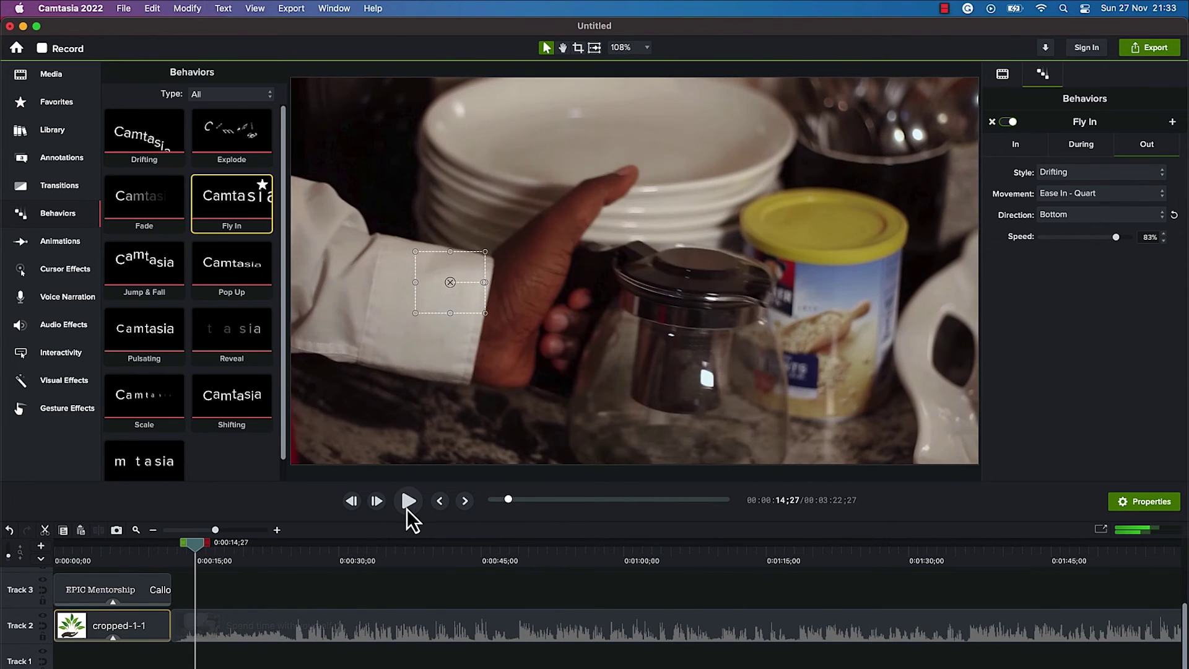
# Replay the intro from the start with the title callout selected to check the title and logo animations together.
pyautogui.moveTo(202, 541); pyautogui.dragTo(13, 551)
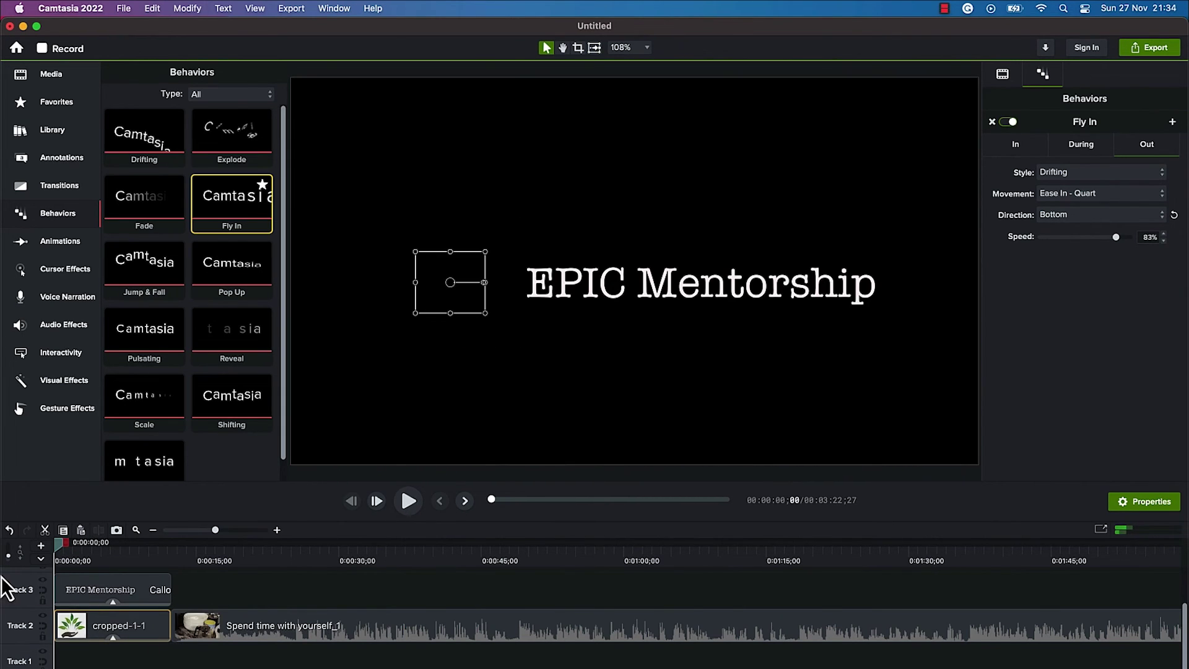
pyautogui.click(121, 599)
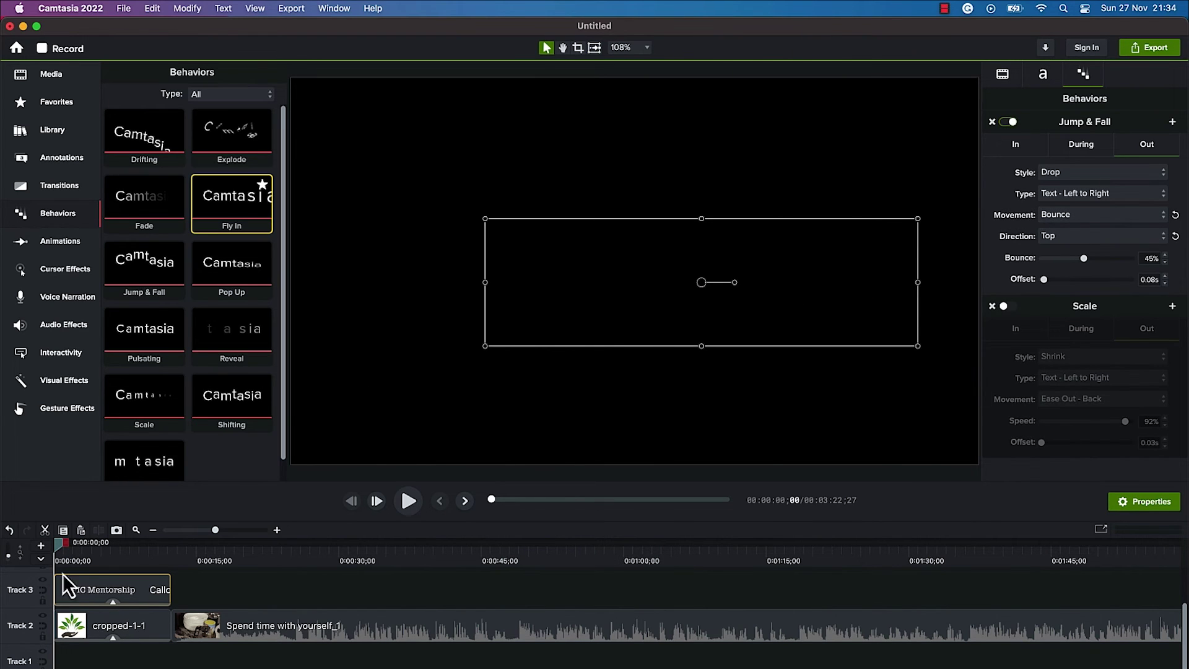
pyautogui.click(408, 501)
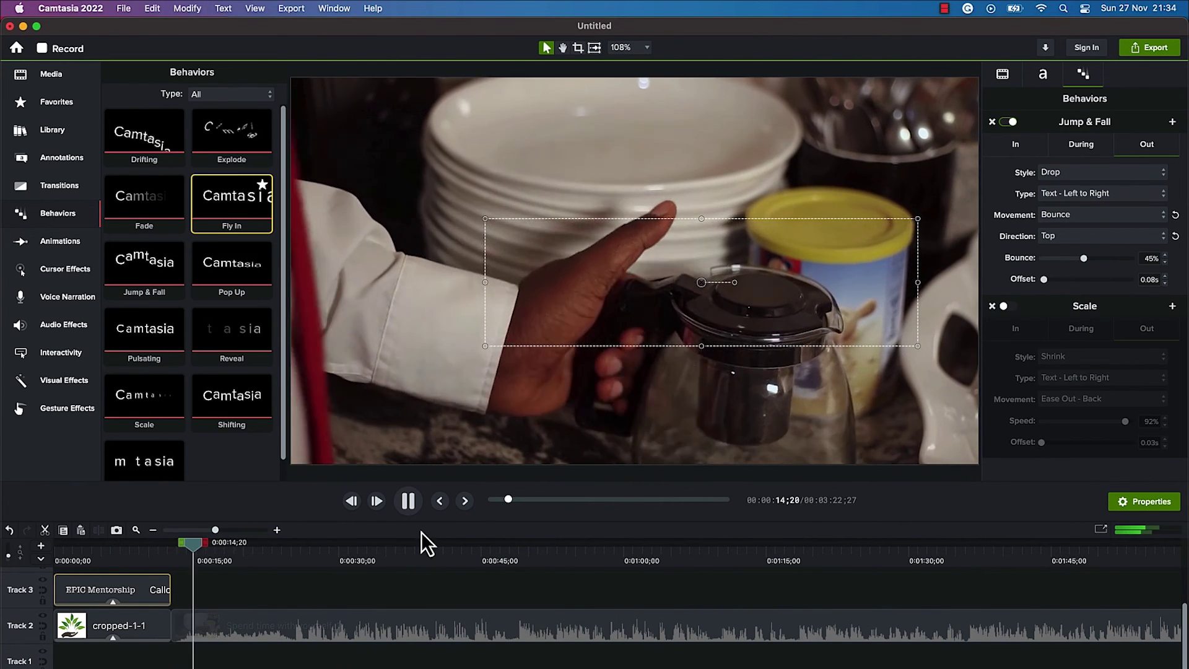
pyautogui.click(413, 509)
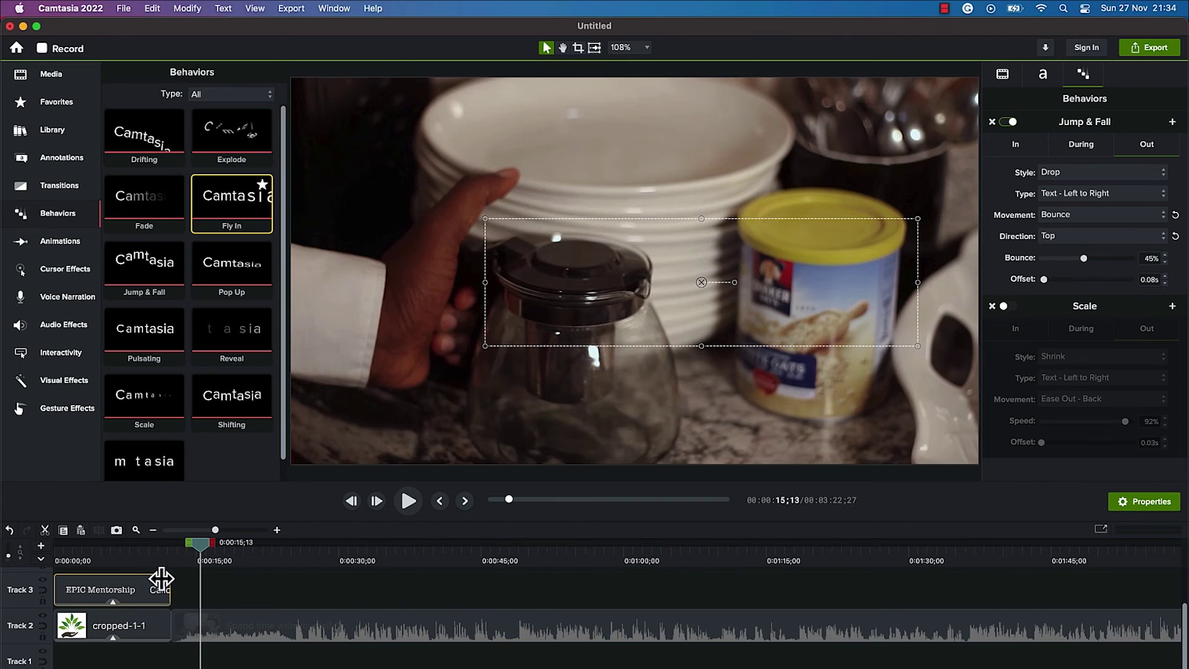
pyautogui.moveTo(182, 588); pyautogui.dragTo(134, 626)
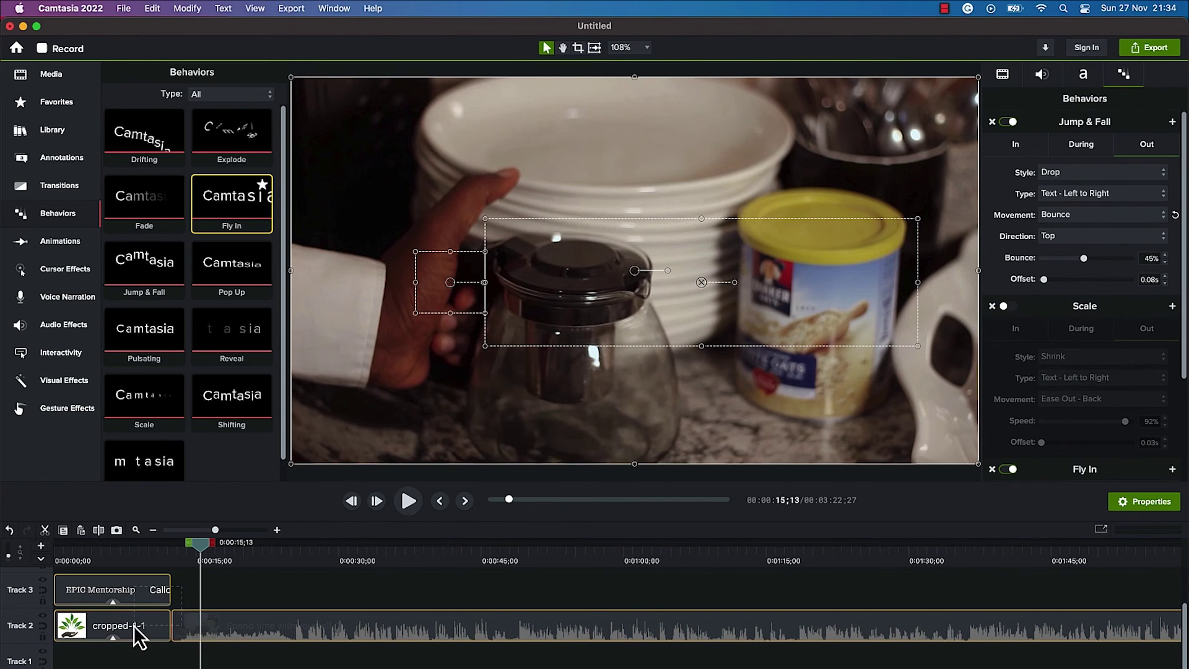
pyautogui.click(184, 593)
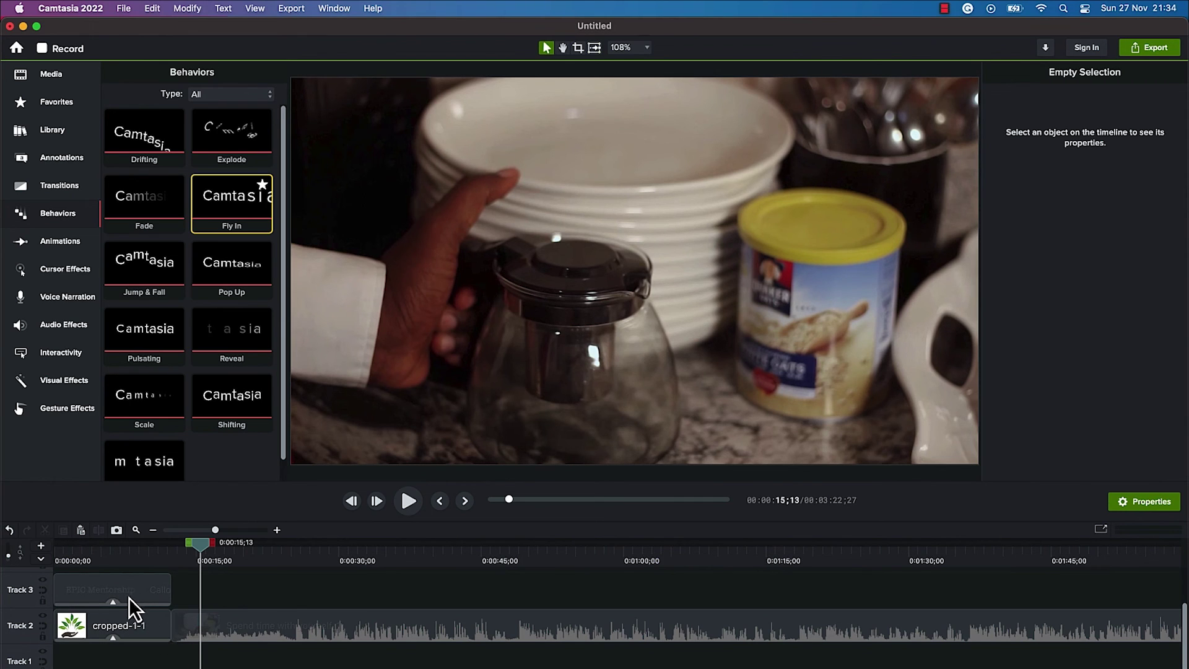
# Add the white ellipse shape to Track 3 at about 23 seconds and move the playhead onto it.
pyautogui.click(62, 166)
pyautogui.click(152, 76)
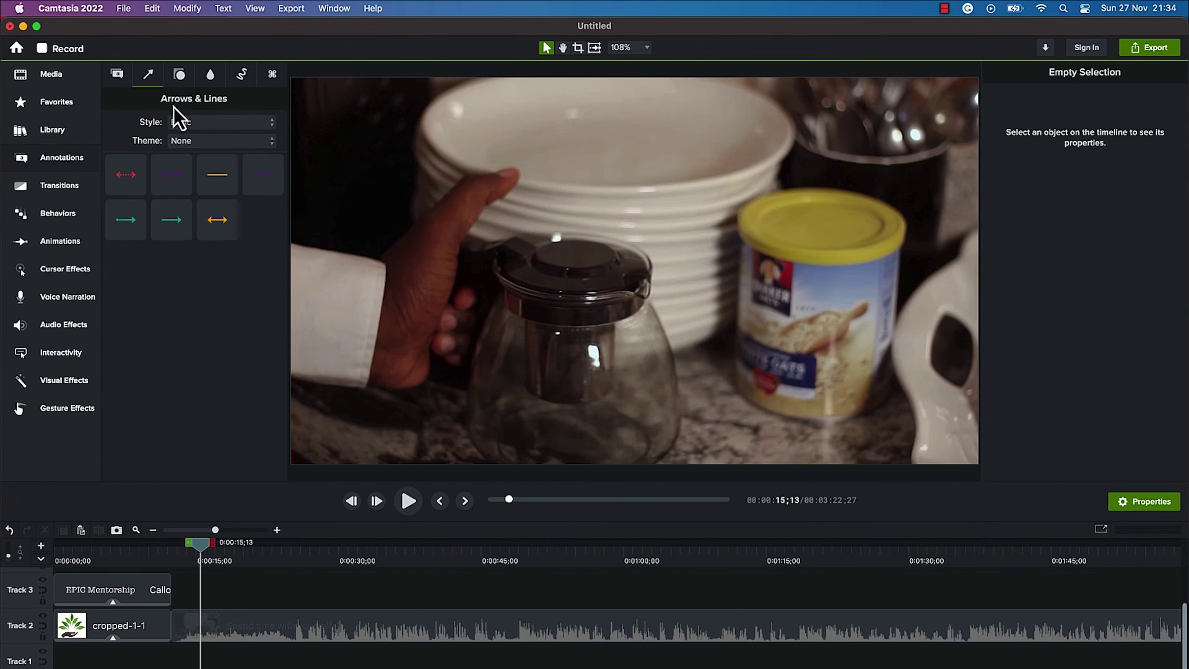
pyautogui.click(184, 80)
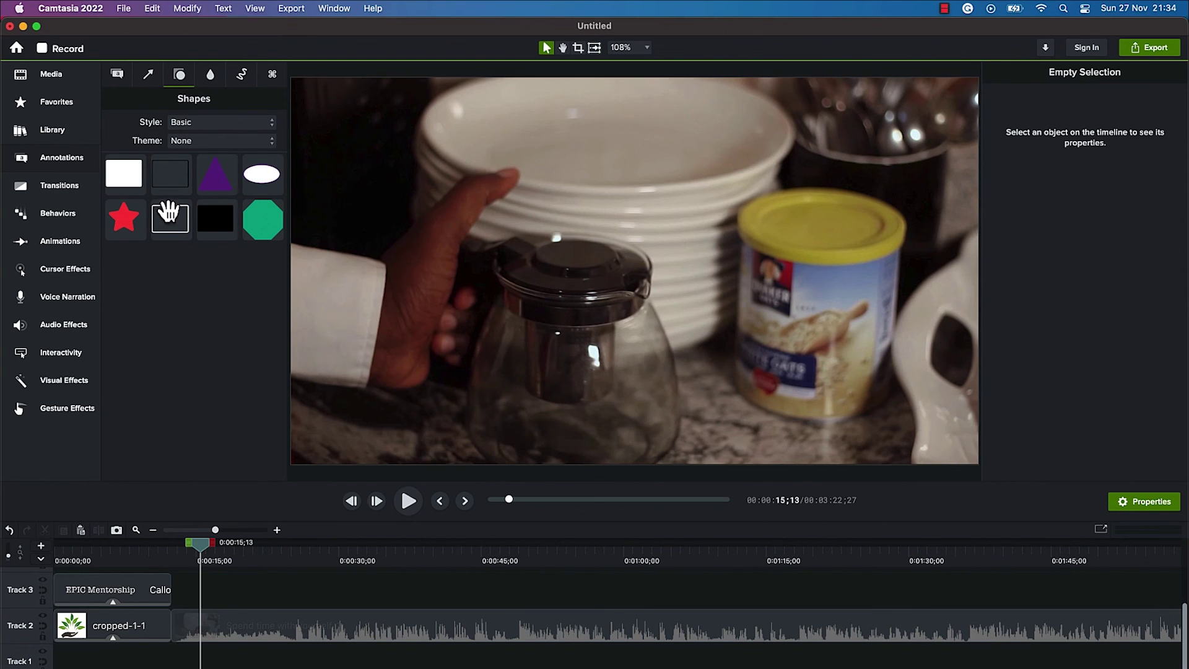
pyautogui.moveTo(263, 174); pyautogui.dragTo(298, 584)
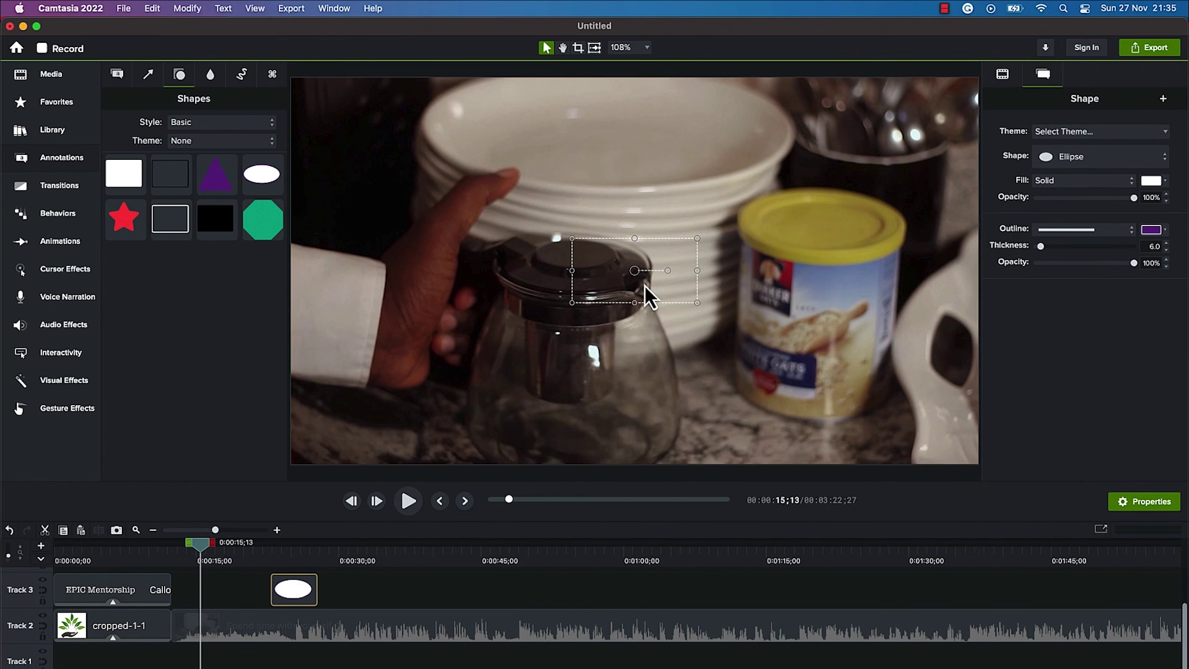
pyautogui.moveTo(211, 549); pyautogui.dragTo(296, 564)
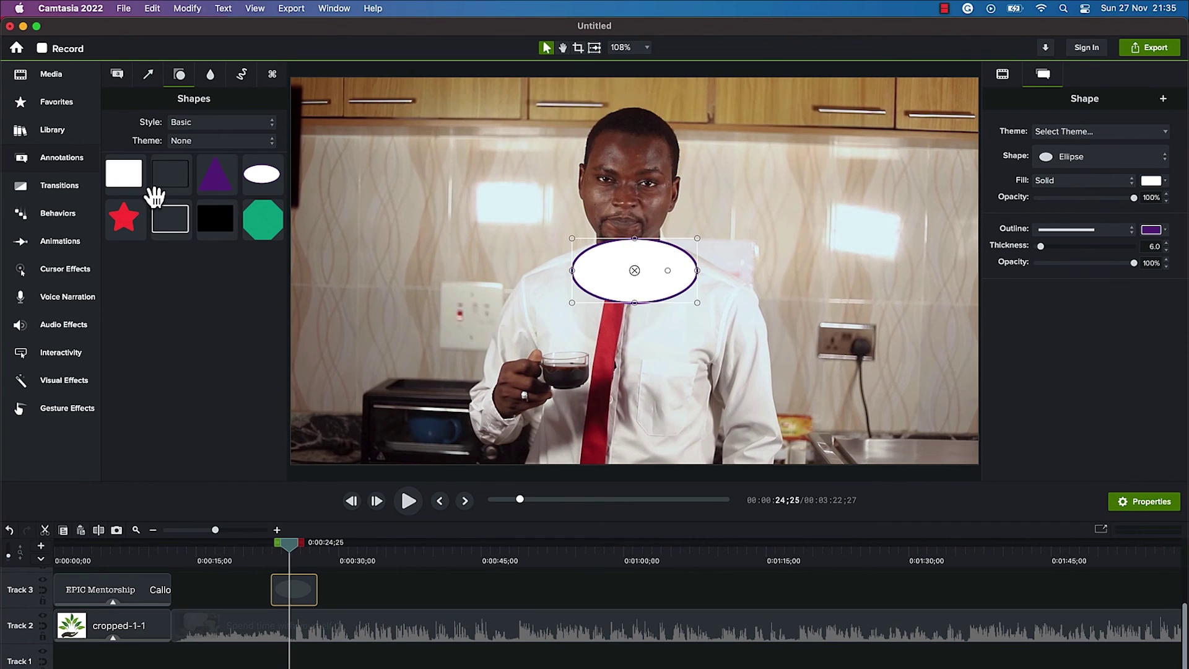
# Add a green arrow annotation on Track 4, aligned directly above the ellipse clip.
pyautogui.click(152, 73)
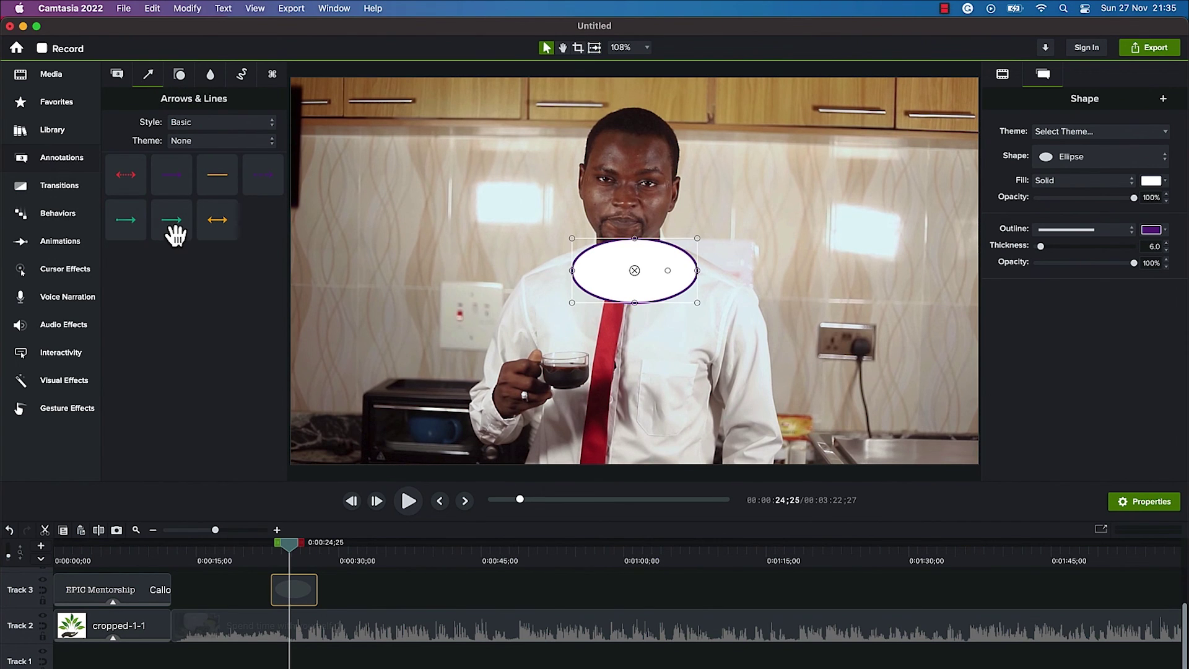
pyautogui.moveTo(169, 231); pyautogui.dragTo(344, 584)
pyautogui.moveTo(369, 641); pyautogui.dragTo(298, 600)
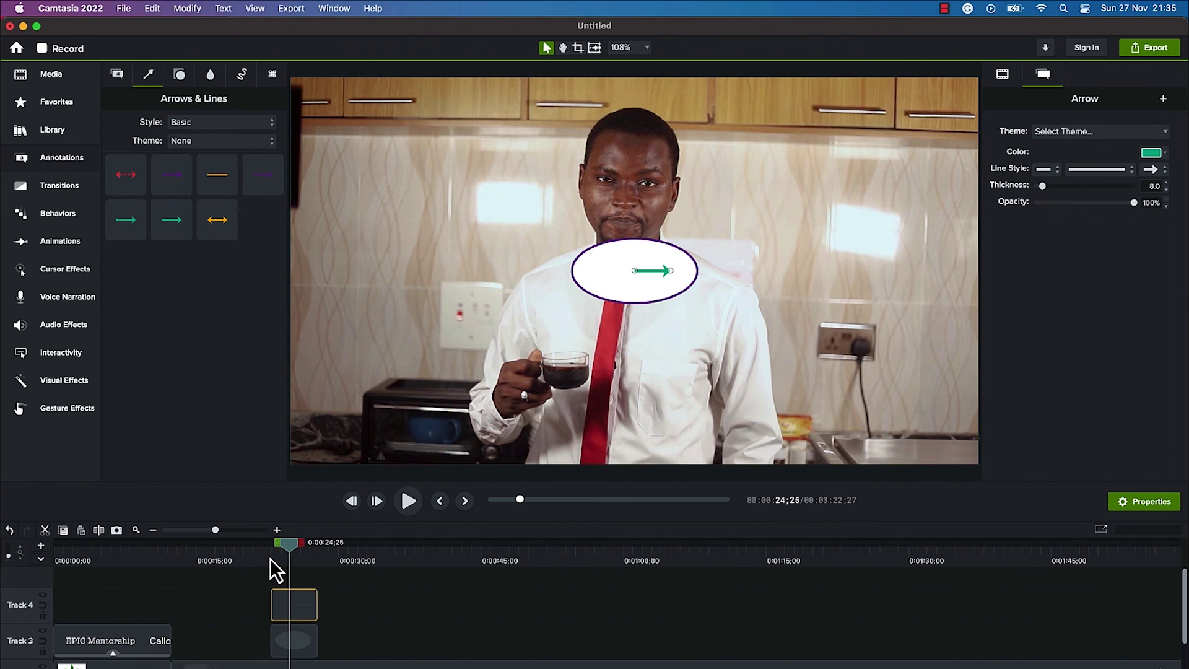
pyautogui.scroll(-1, 186, 638)
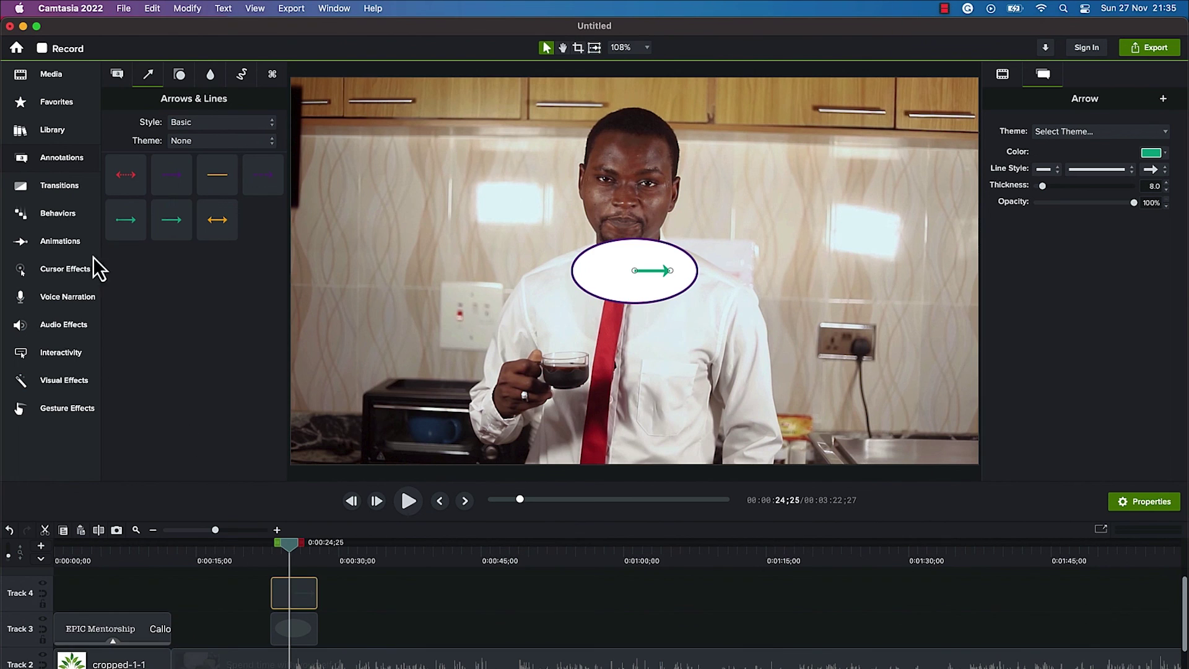
# Apply the Jump & Fall behavior to both the ellipse and the green arrow clips.
pyautogui.click(59, 222)
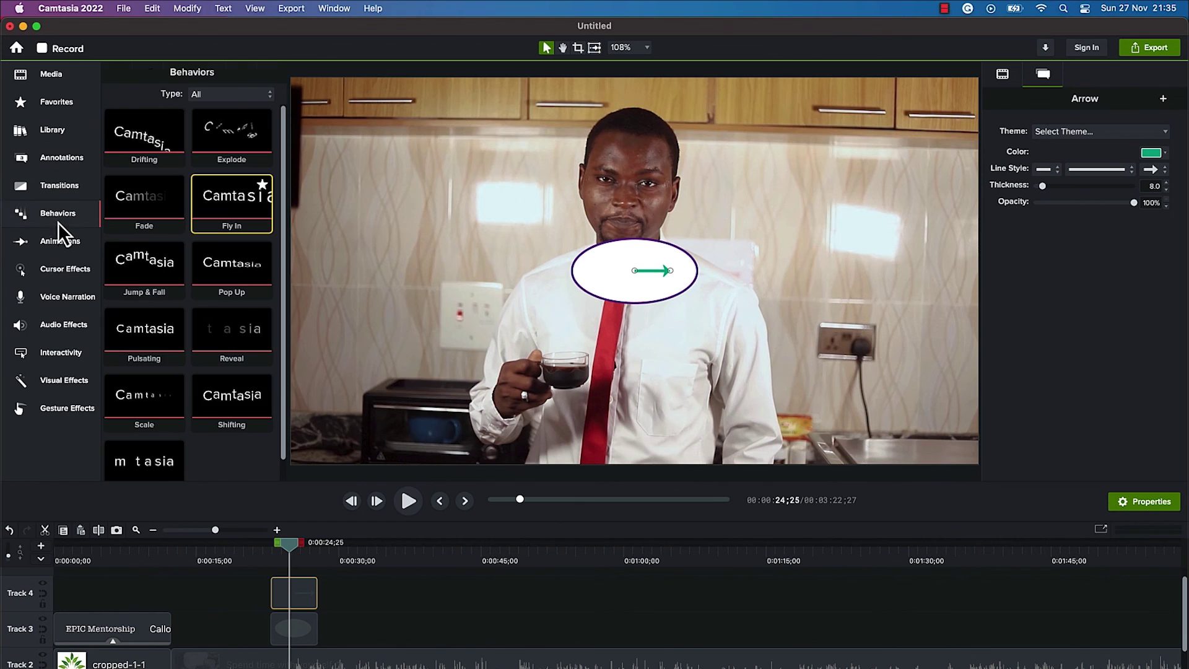
pyautogui.moveTo(132, 266); pyautogui.dragTo(280, 621)
pyautogui.moveTo(139, 287); pyautogui.dragTo(319, 596)
# Play the timeline from just before the ellipse and arrow clips to preview their Jump & Fall behaviors.
pyautogui.moveTo(295, 549); pyautogui.dragTo(267, 552)
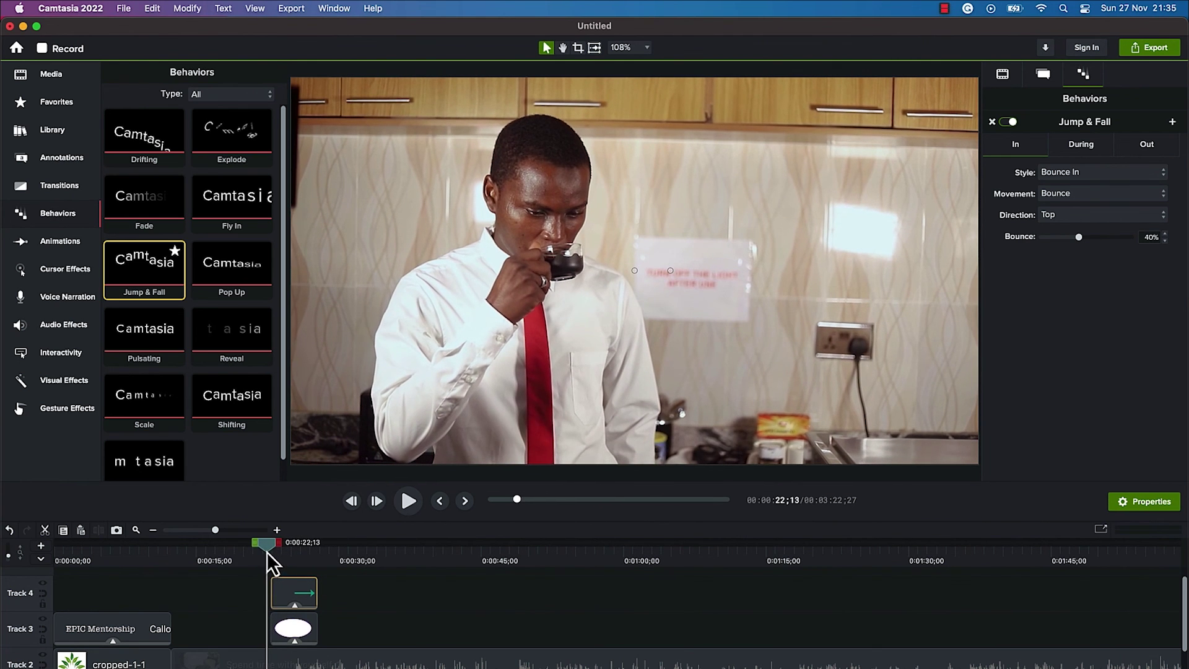
pyautogui.click(402, 508)
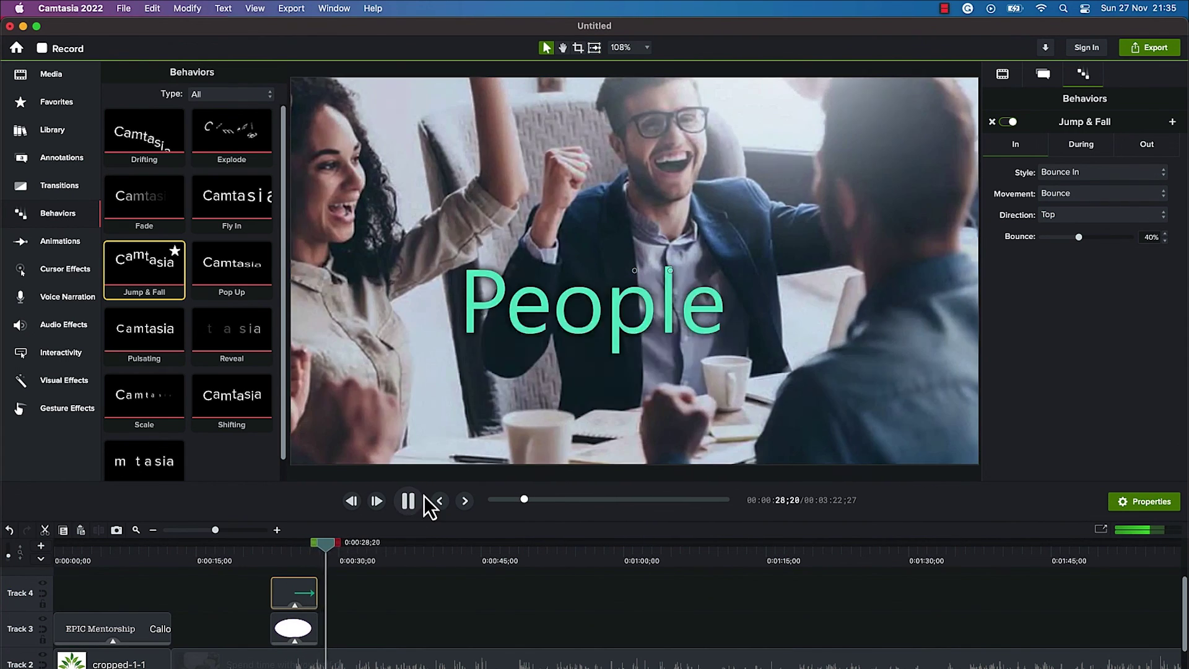
pyautogui.click(410, 505)
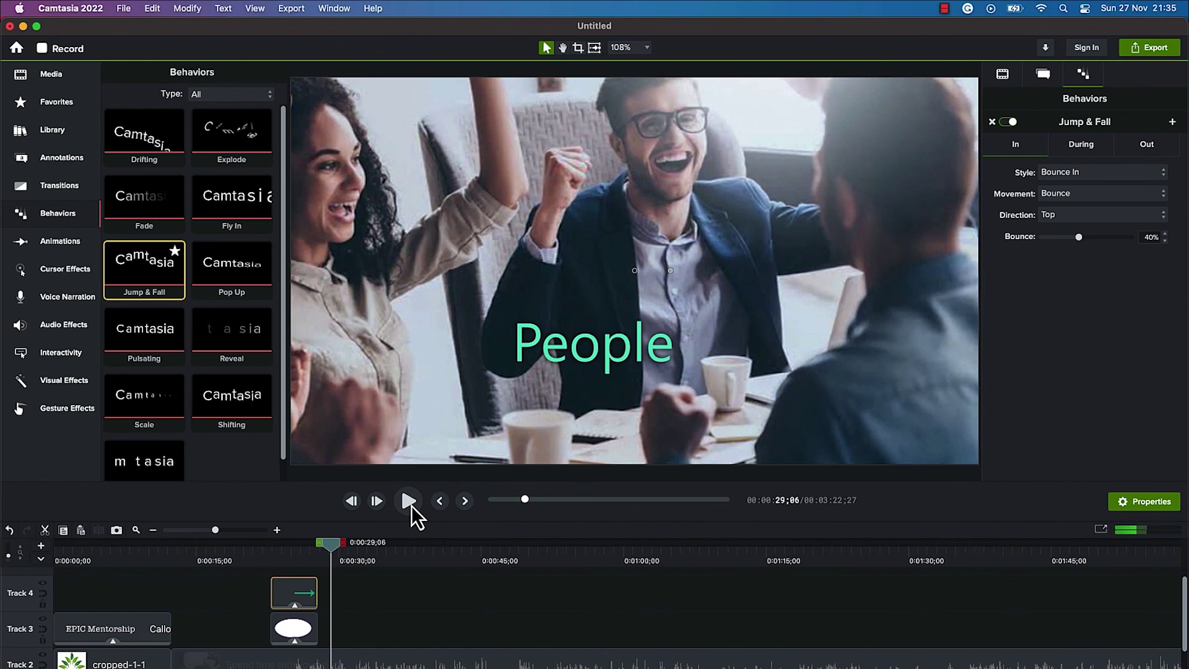